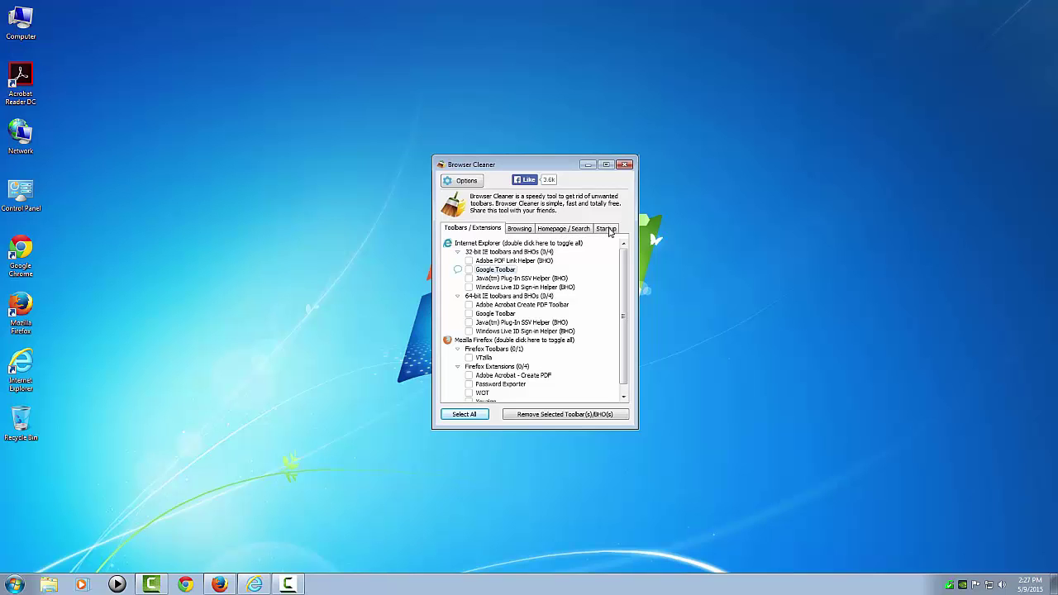
In Internet Explorer, download BrowserCleanerWebInstaller_Visicom.exe from browsercleaner.com and show its save options.
click(253, 586)
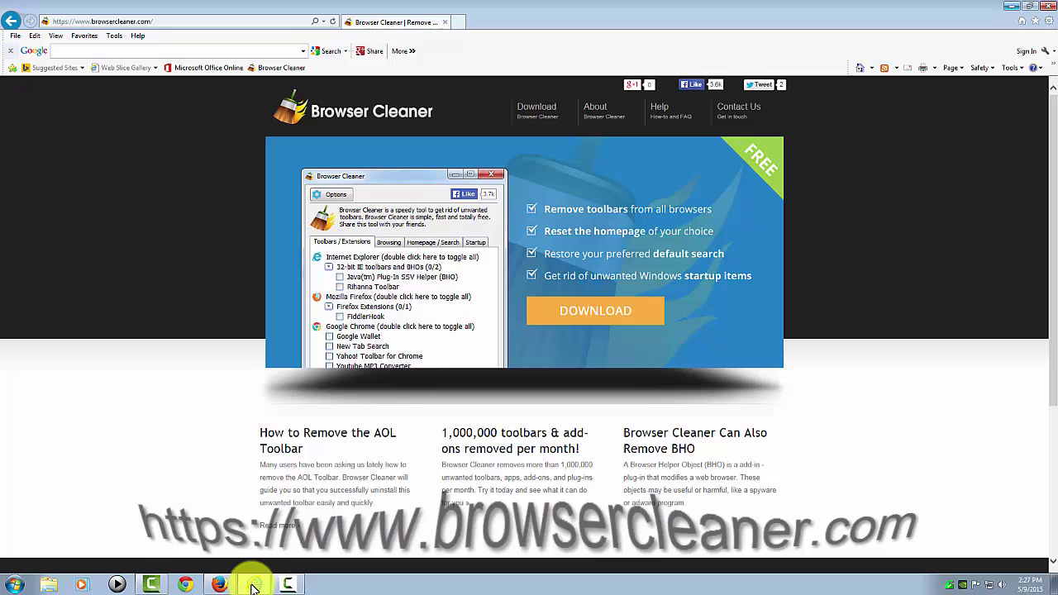
click(162, 21)
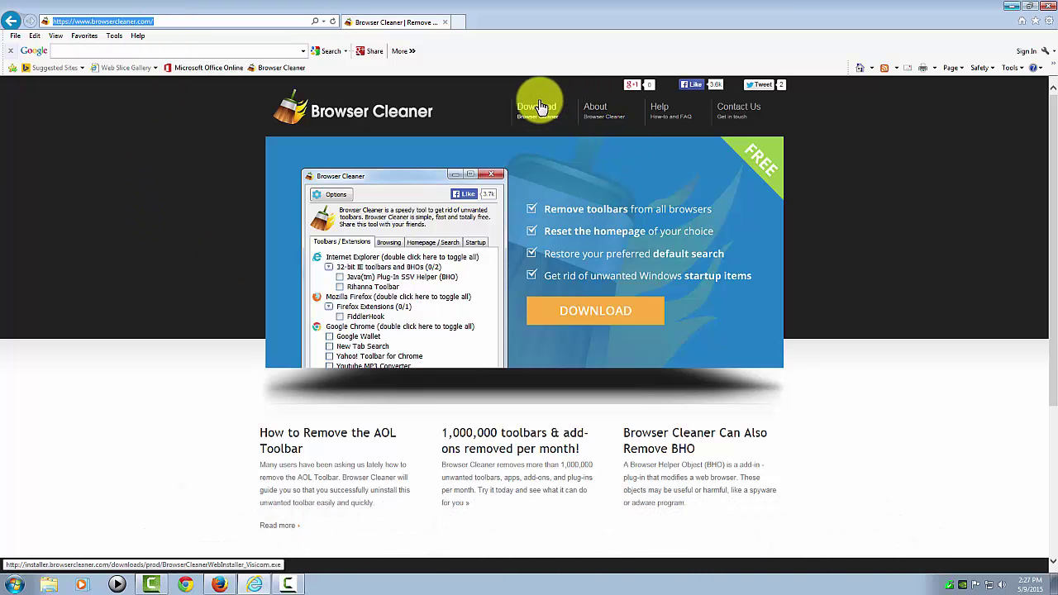
click(590, 317)
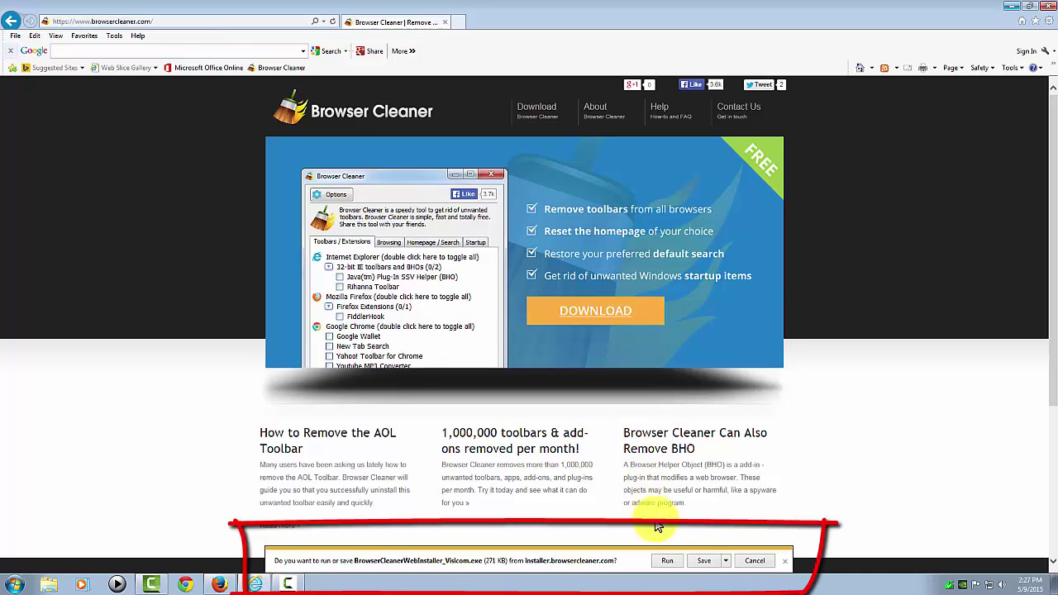
click(725, 563)
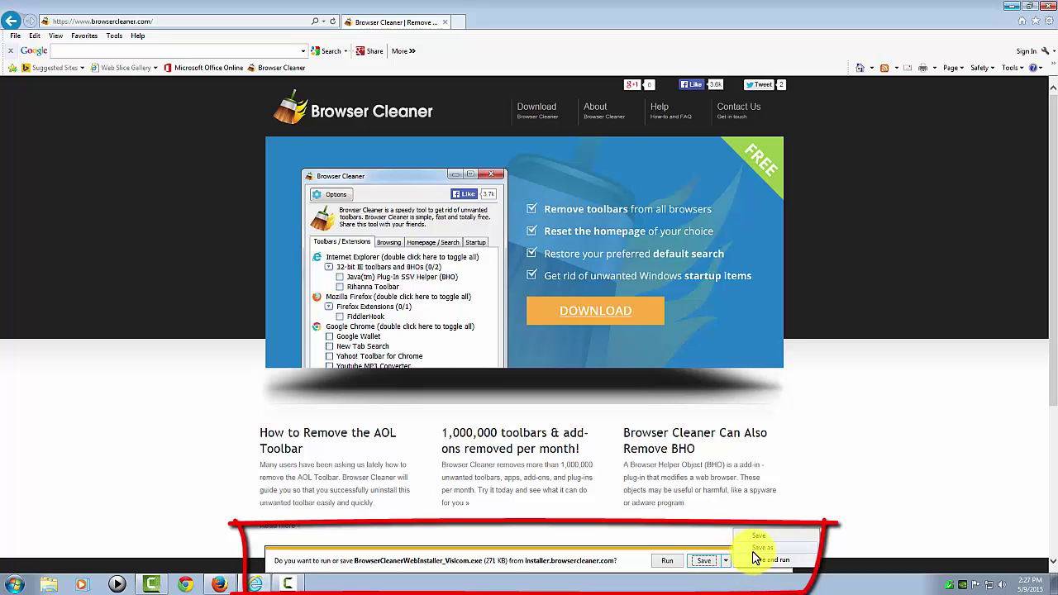
Run the installer, get past the welcome page, and decline the ManyCam and ManyDownloader offers.
click(668, 563)
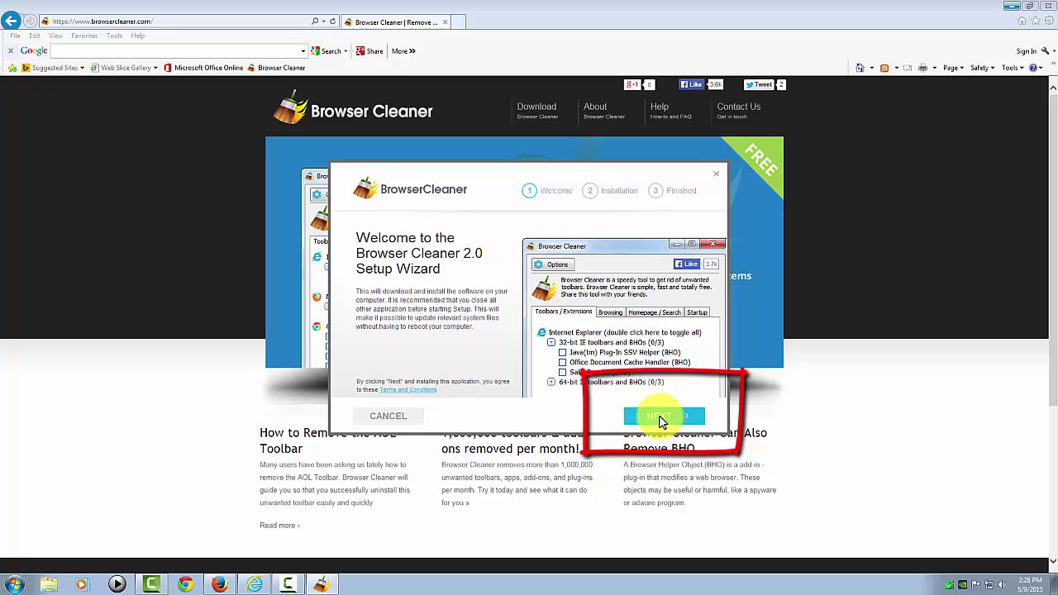
click(661, 420)
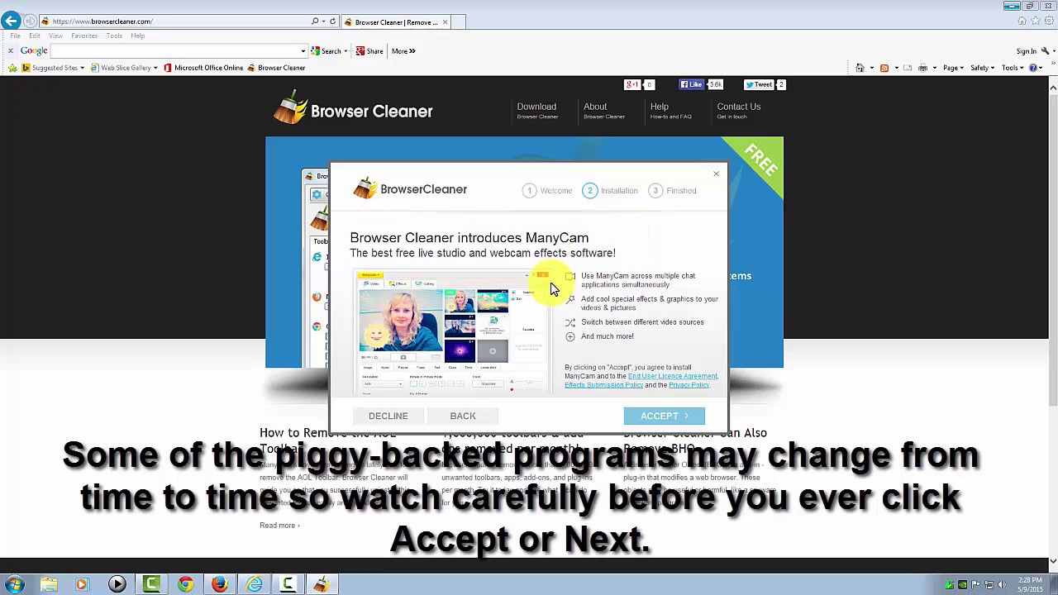
click(381, 420)
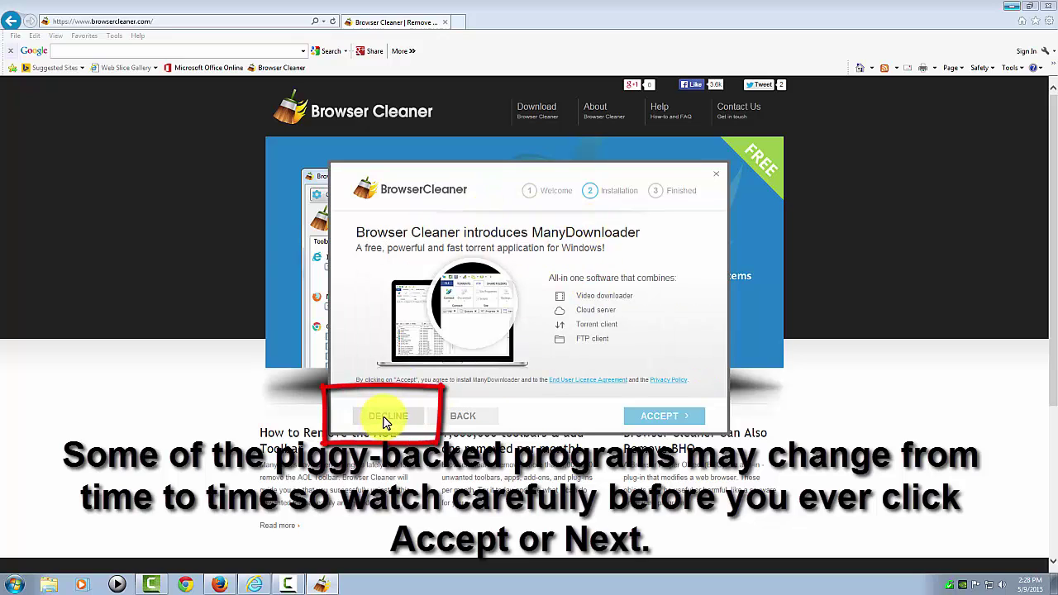
click(383, 420)
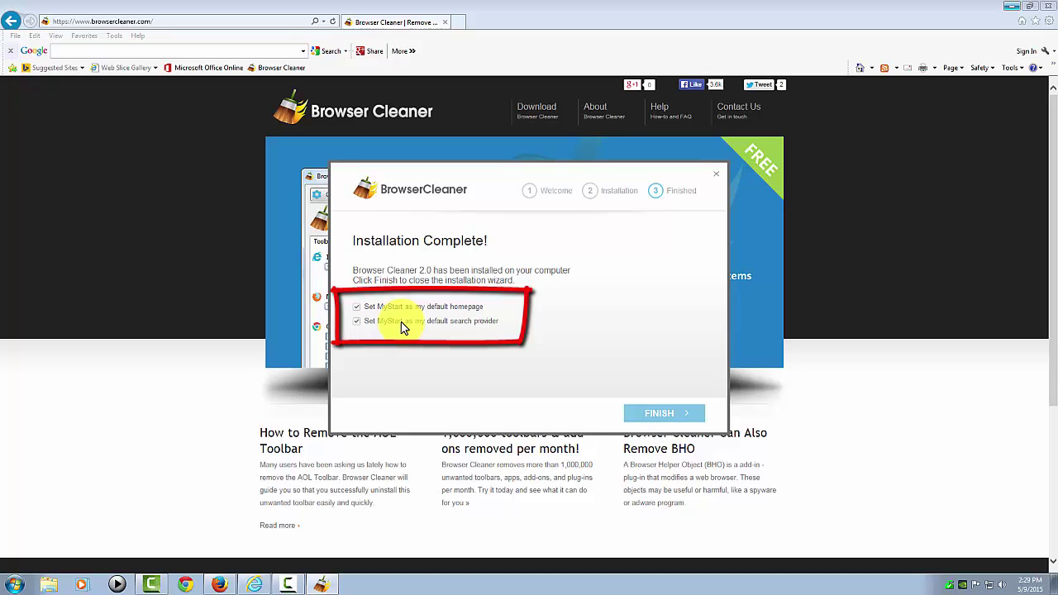
Untick both MyStart default homepage and search-provider options and finish Browser Cleaner setup.
click(356, 321)
click(357, 305)
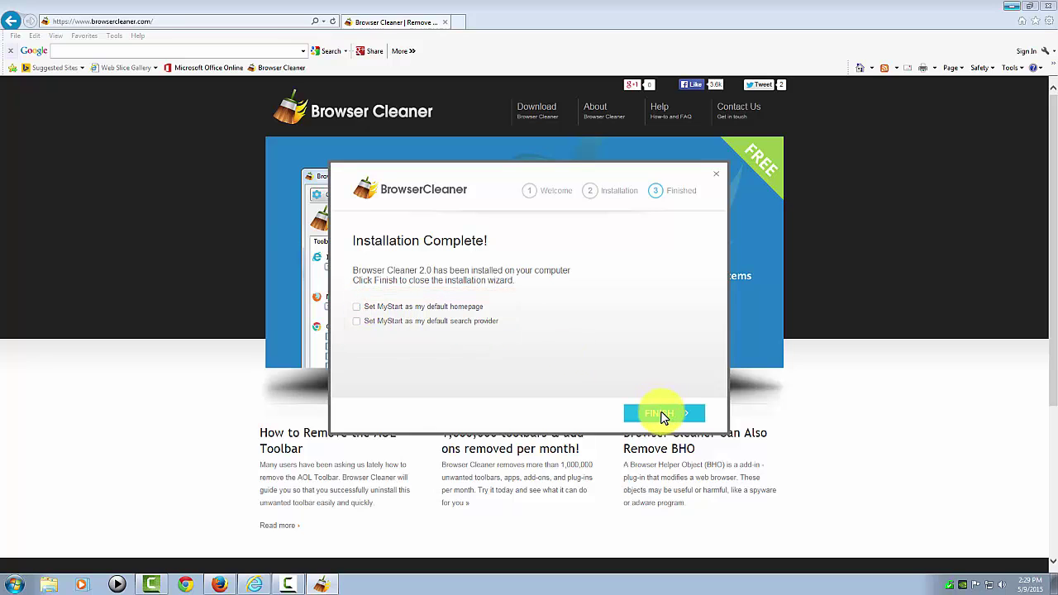
click(663, 415)
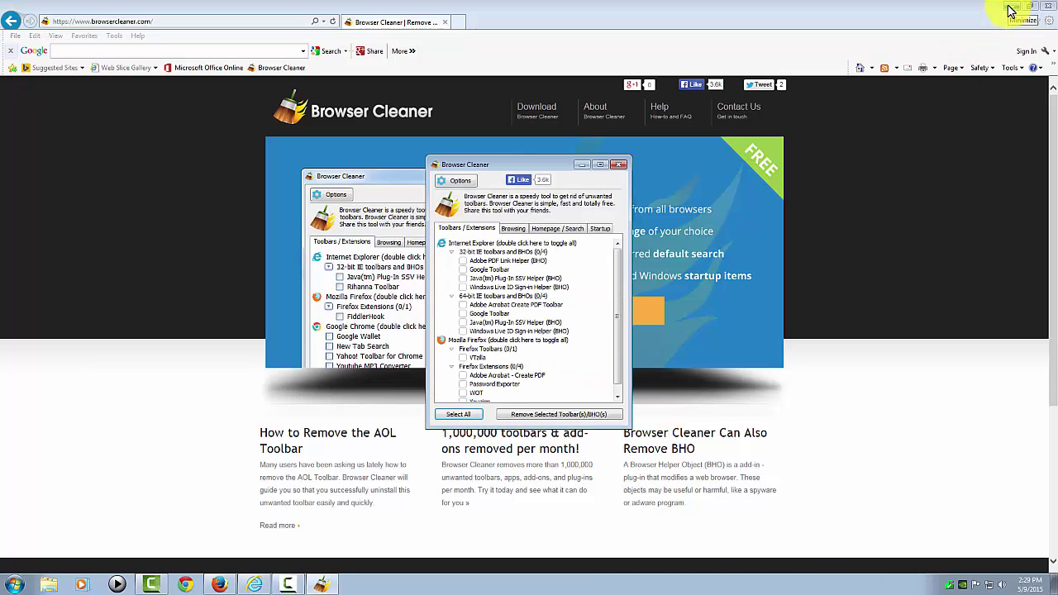
Minimize Internet Explorer and move the Browser Cleaner window up and to the left.
click(1011, 9)
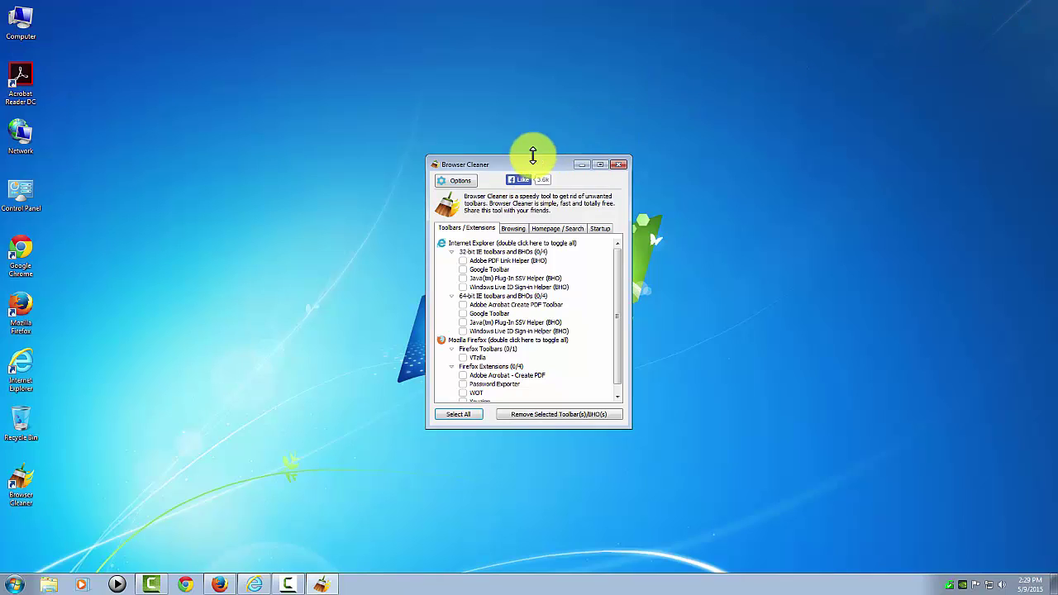
click(500, 163)
drag(501, 163, 417, 113)
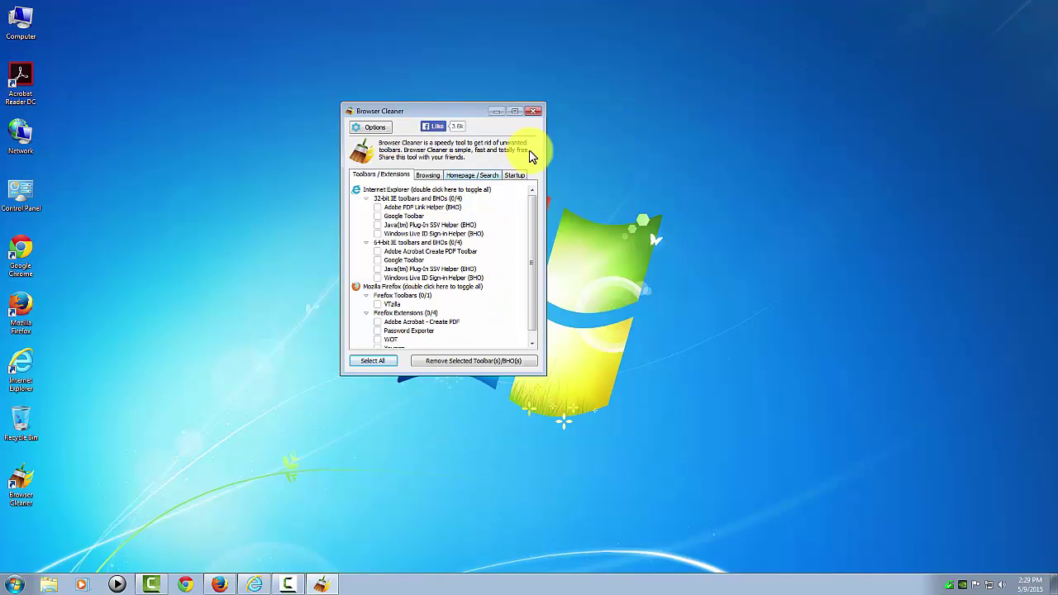
Tick Google Toolbar under both the 32-bit and 64-bit Internet Explorer toolbar lists.
click(377, 217)
click(377, 261)
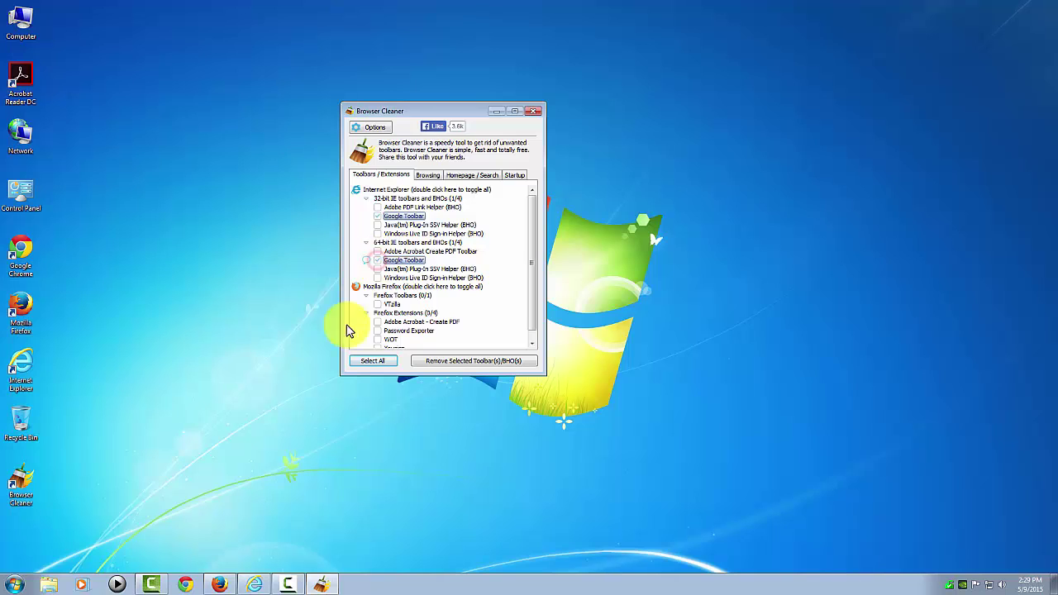
click(254, 585)
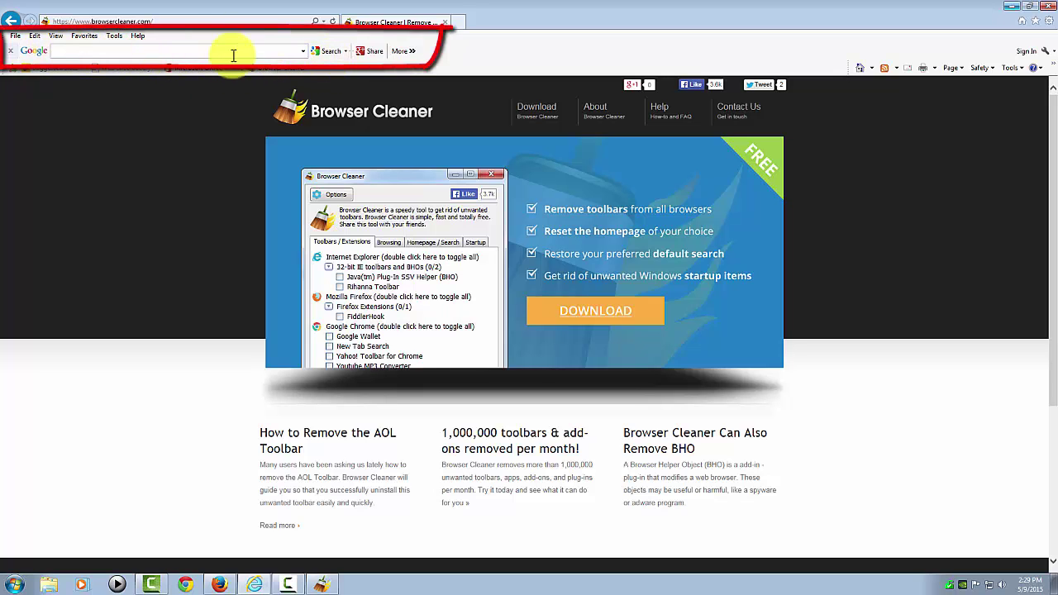
click(1012, 6)
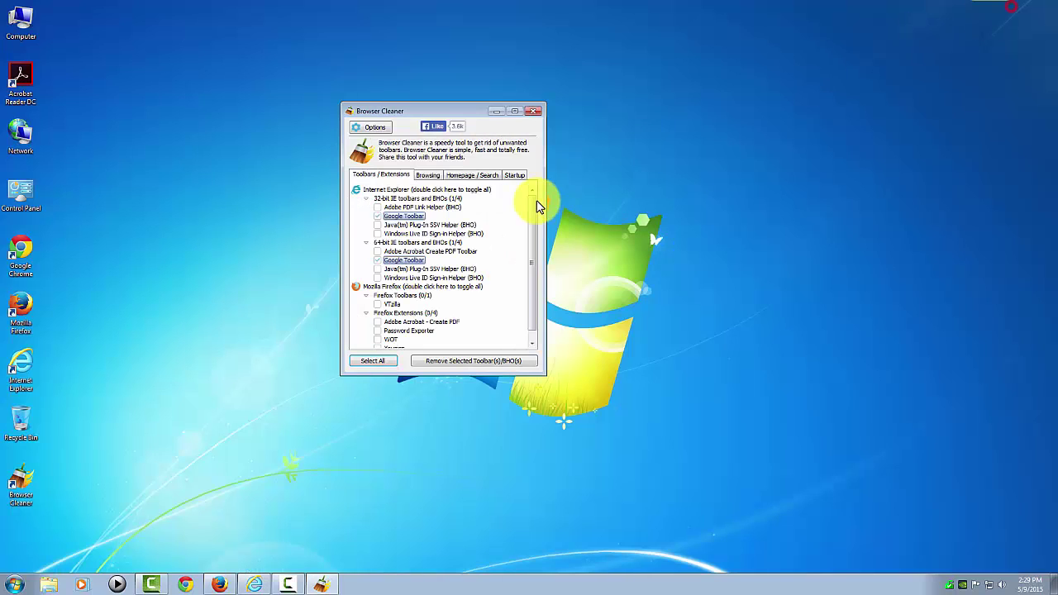
Remove the two ticked Google Toolbar items, then launch Control Panel's Programs and Features.
click(473, 364)
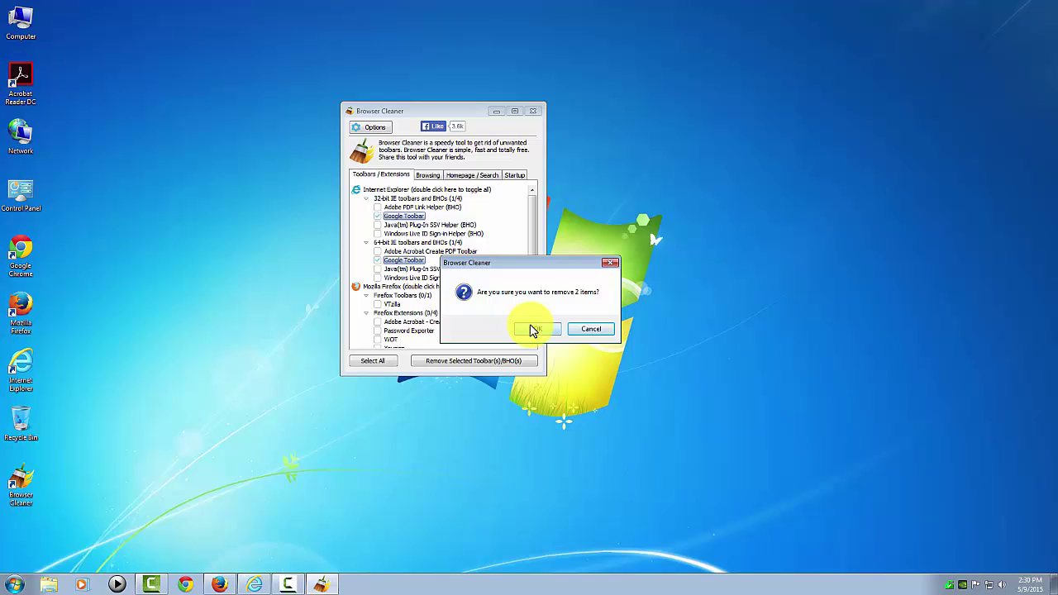
click(534, 330)
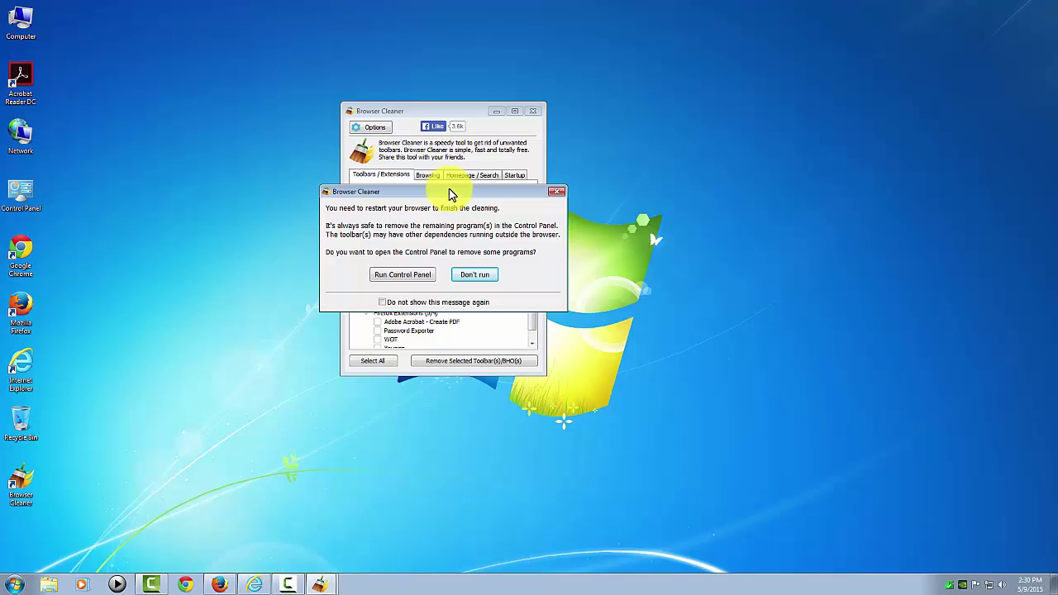
click(403, 277)
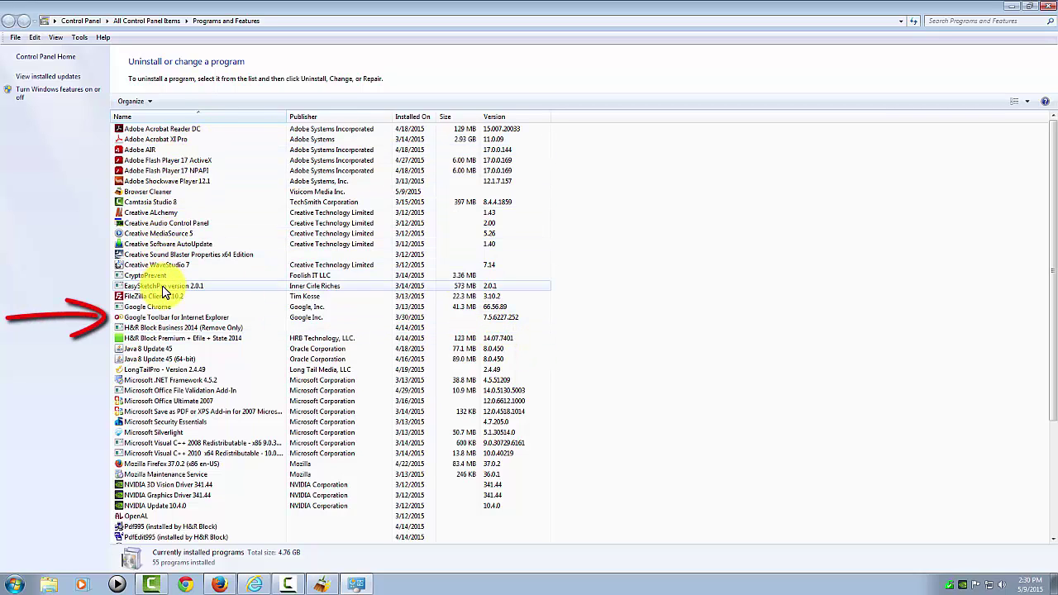
Uninstall Google Toolbar for Internet Explorer, then close its feedback page and Programs and Features.
click(155, 319)
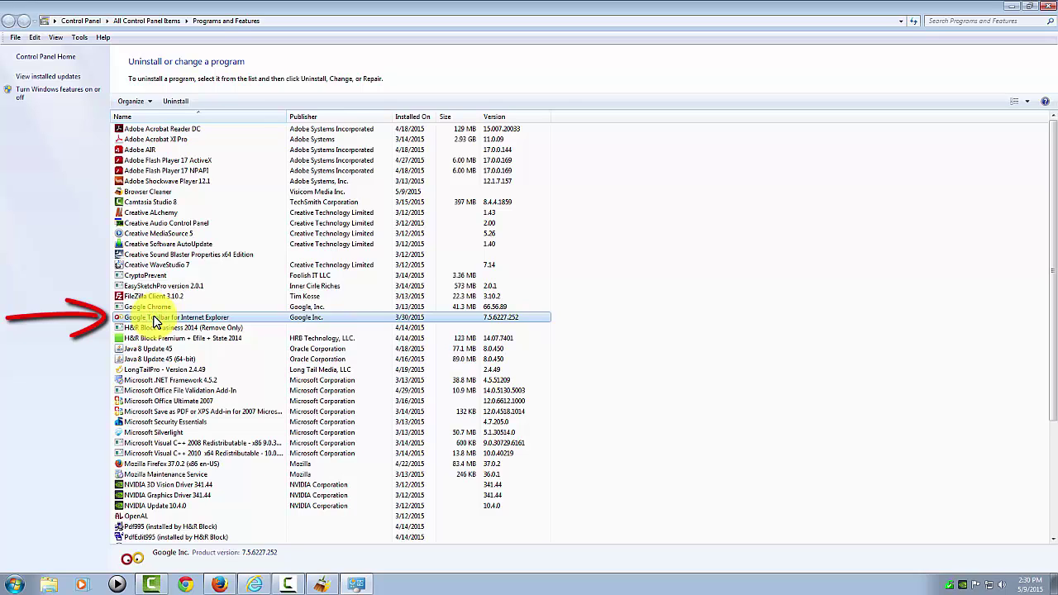
click(176, 100)
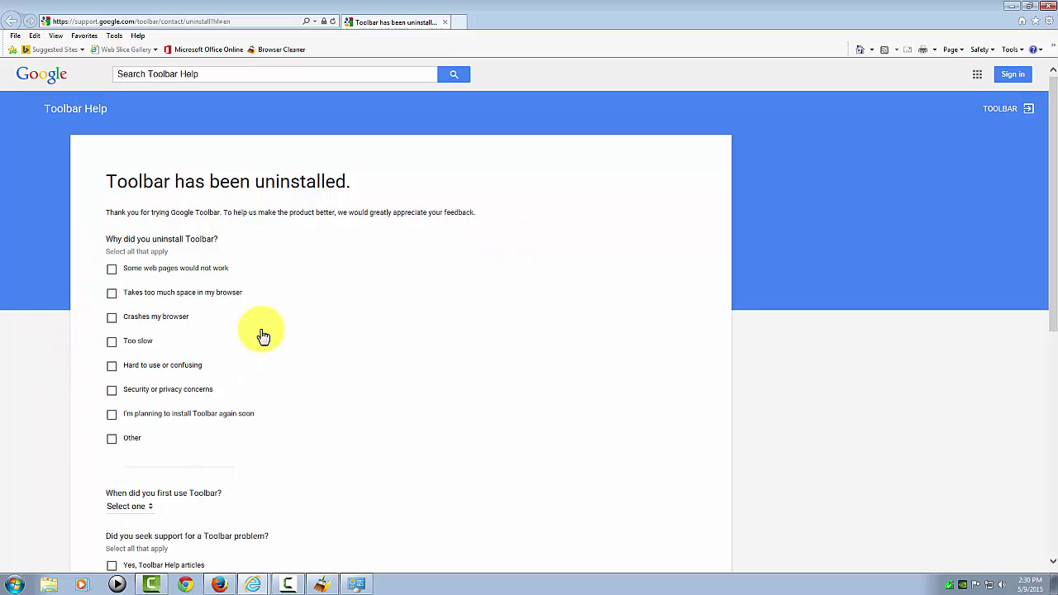
click(1048, 9)
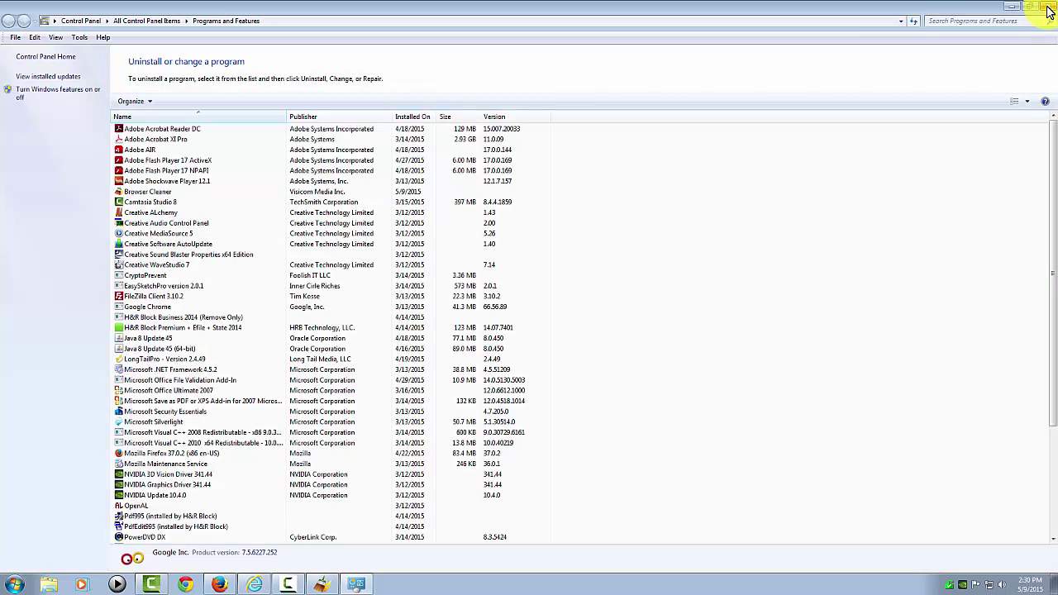
click(1049, 8)
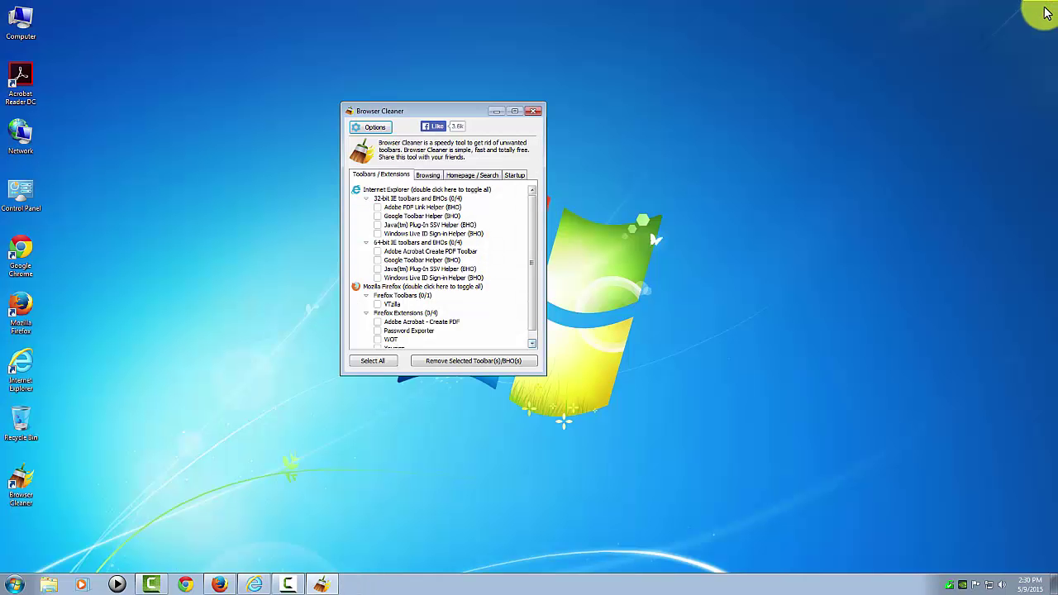
On the Browsing tab, clean the three checked items: history, cookies and cache.
click(427, 176)
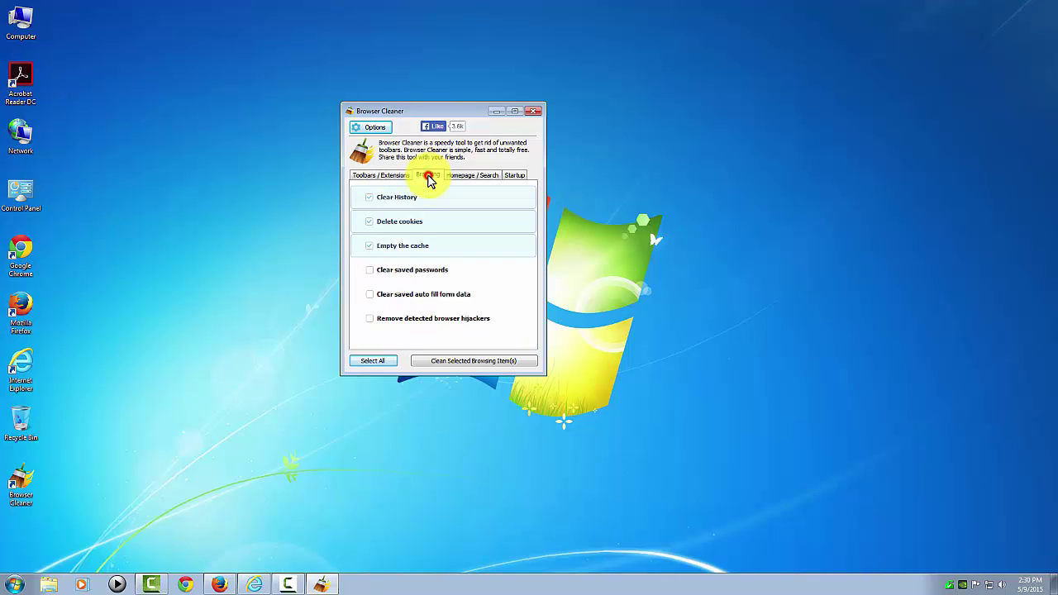
click(453, 364)
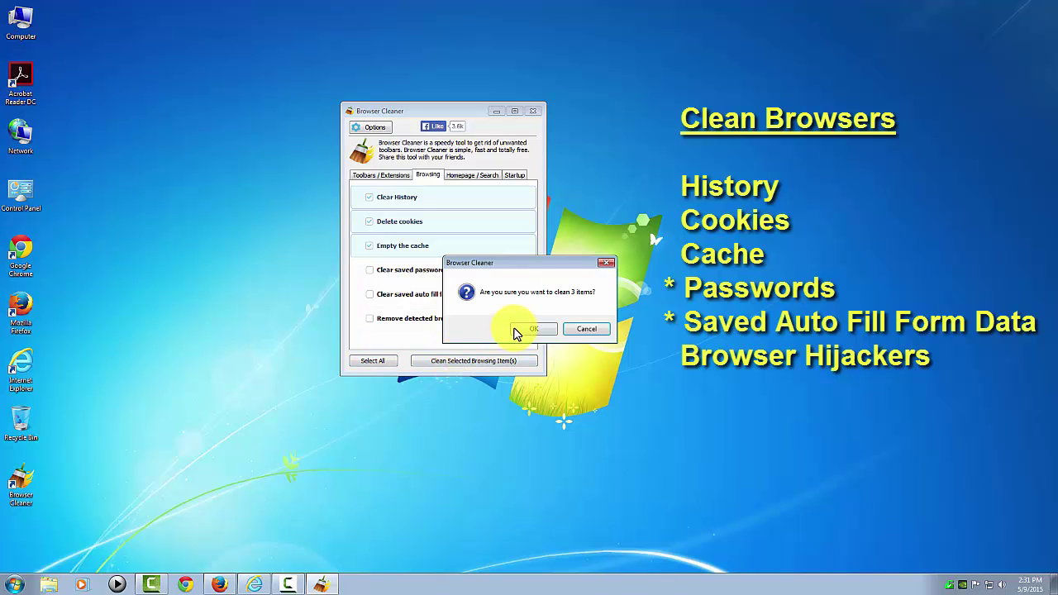
click(529, 330)
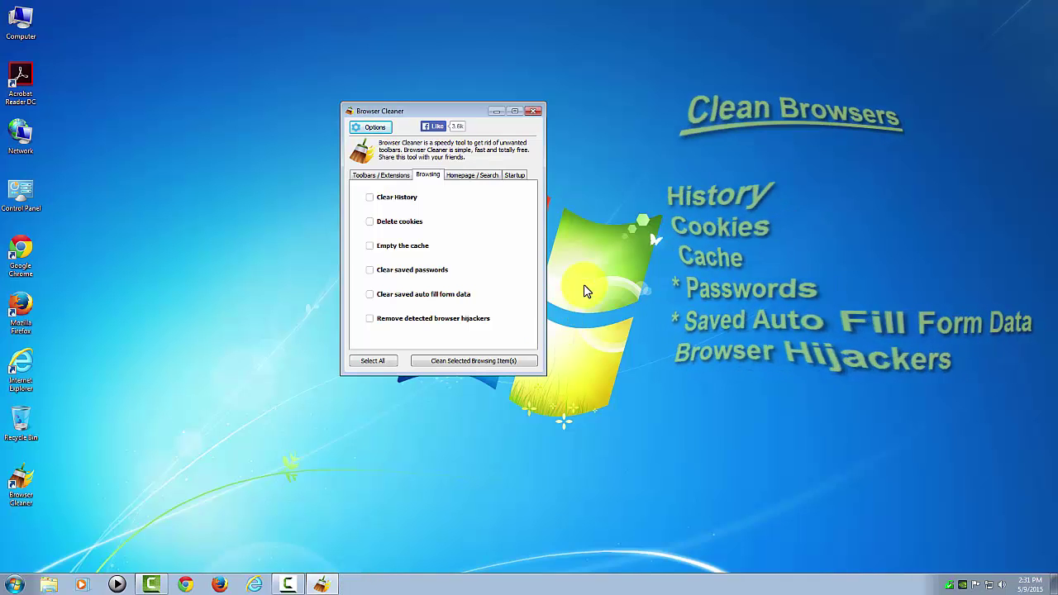
click(463, 180)
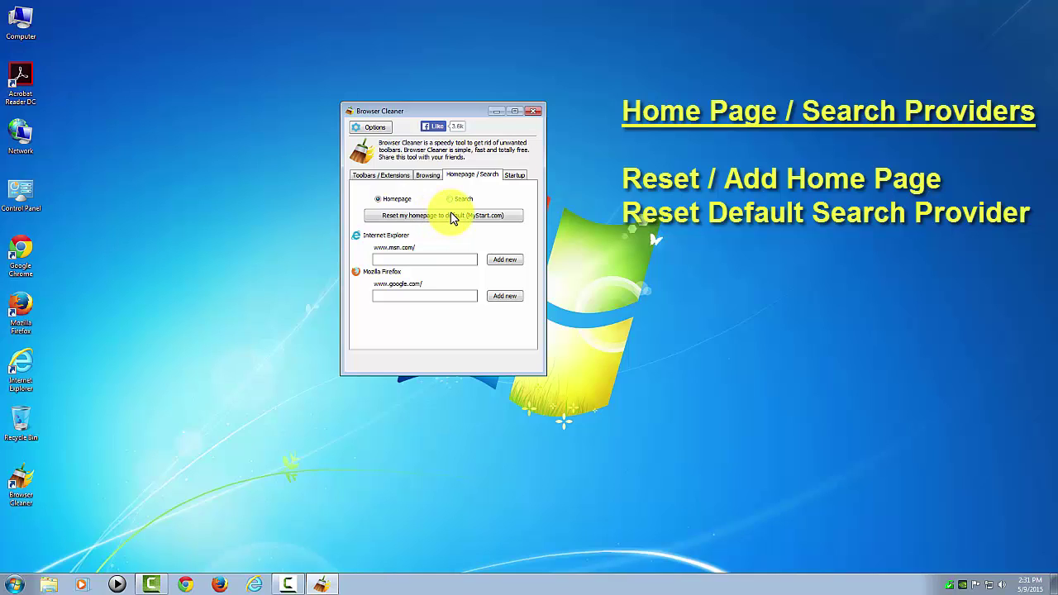
click(450, 200)
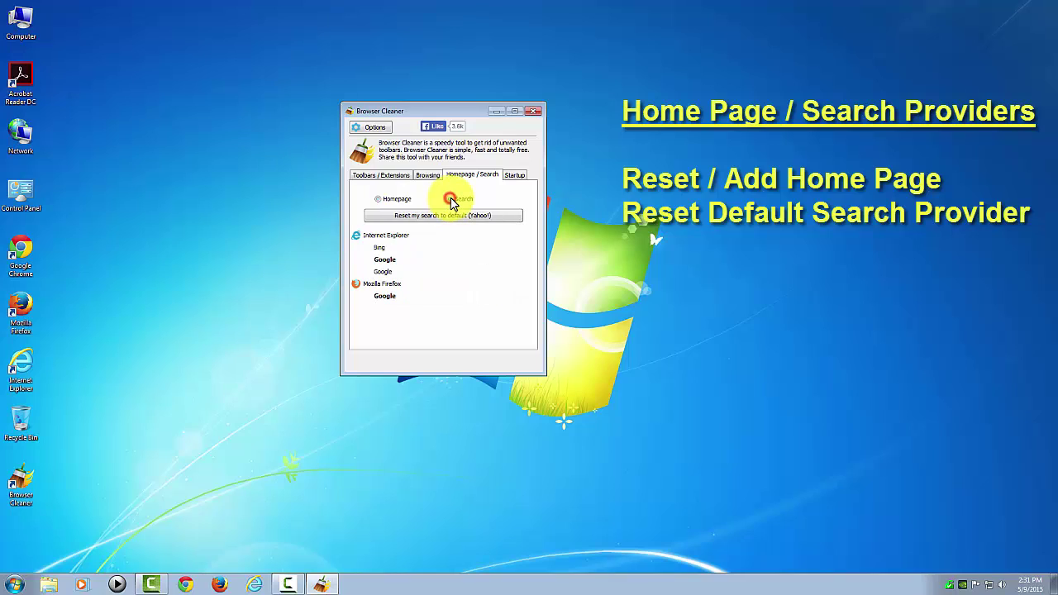
click(381, 202)
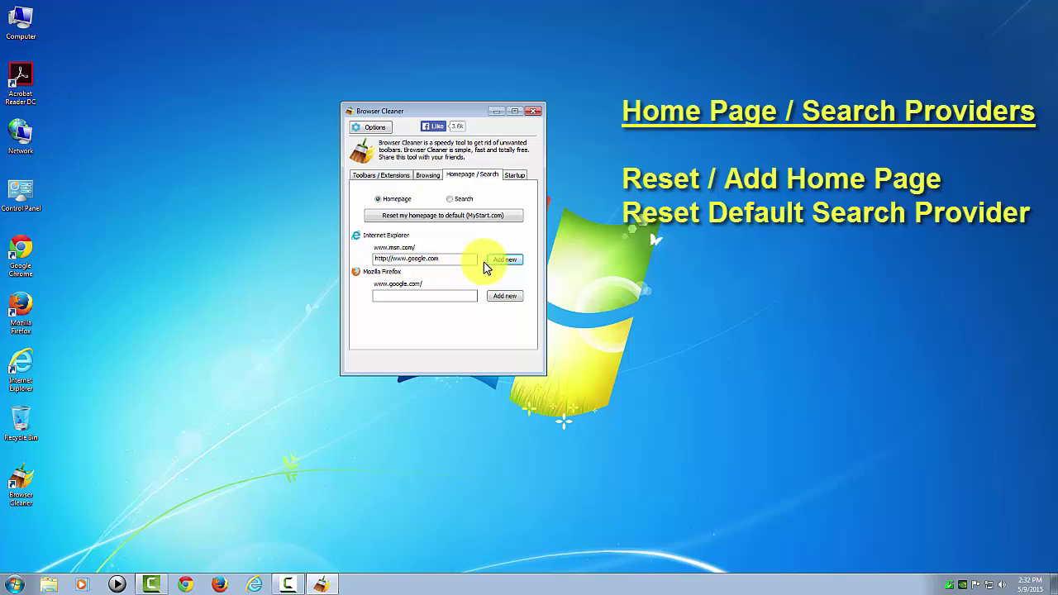
click(500, 260)
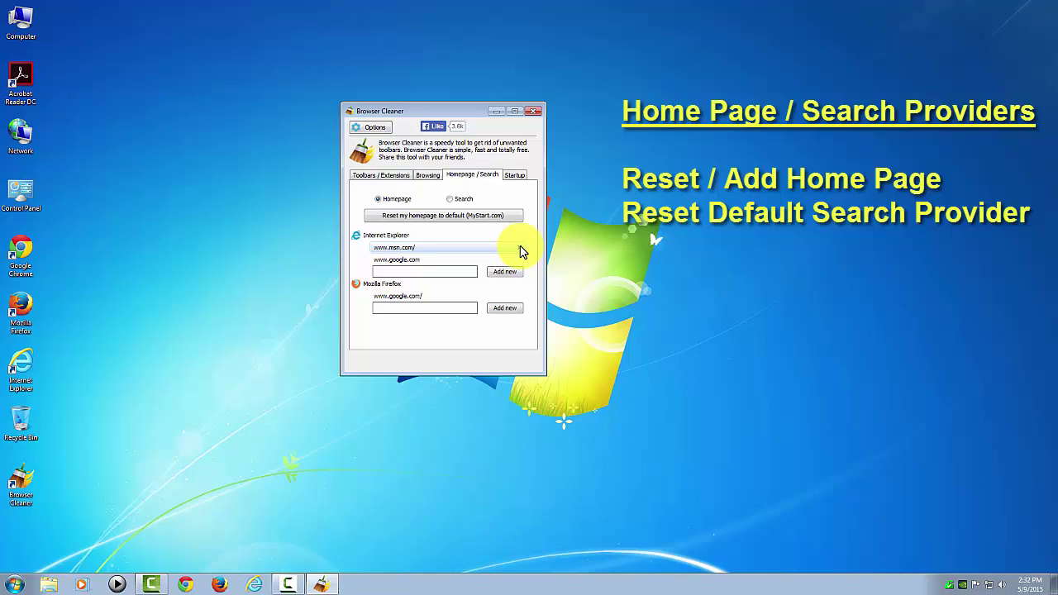
click(521, 251)
click(531, 328)
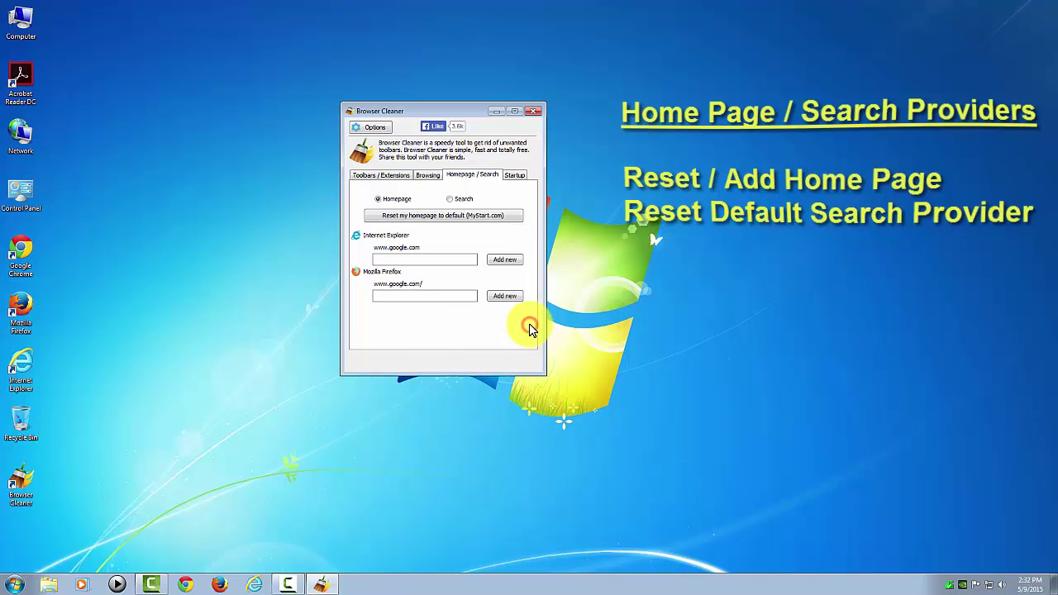
Show the Startup list with Acrobat Assistant 8.0, then check the About box reporting version 2.0.8.1.
click(515, 178)
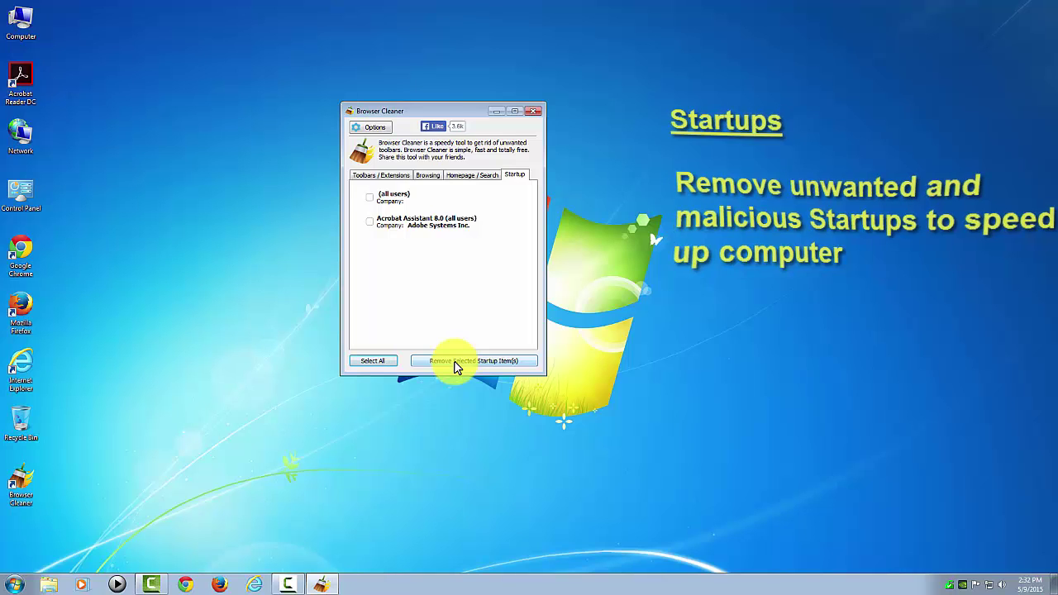
click(372, 129)
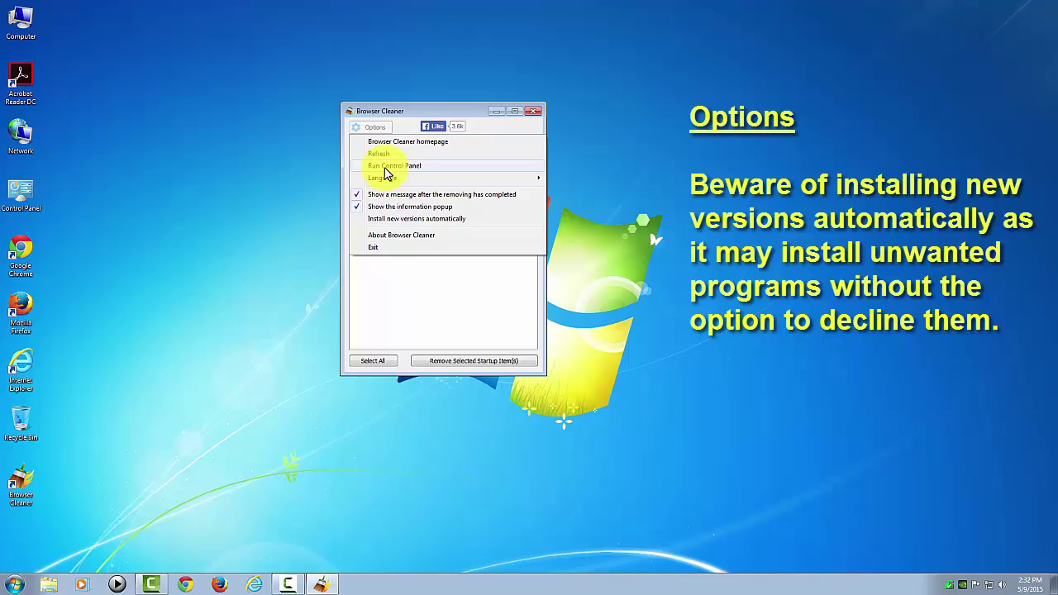
mouse_move(385, 182)
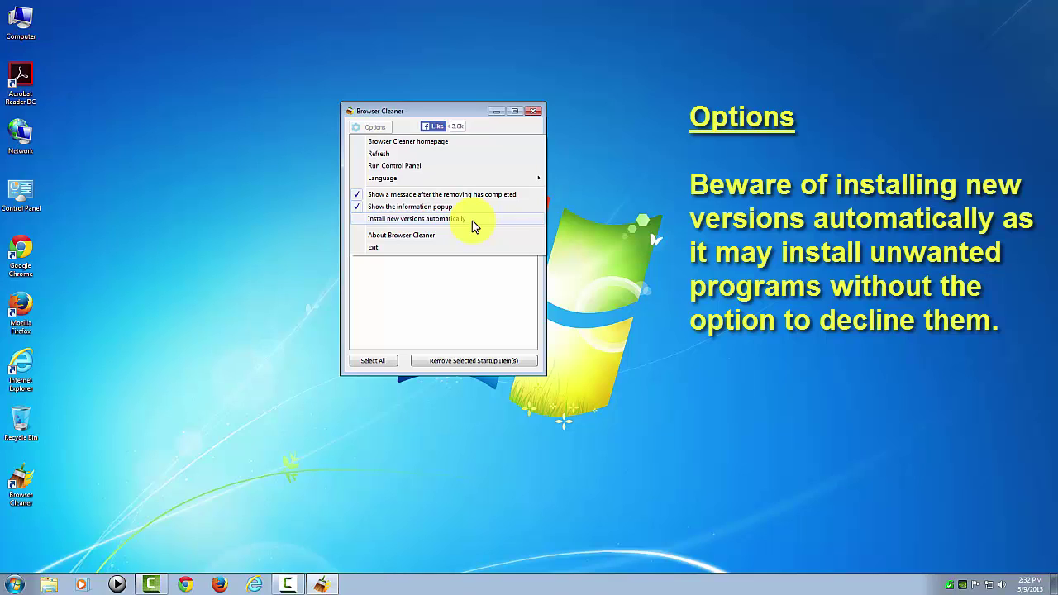
click(382, 239)
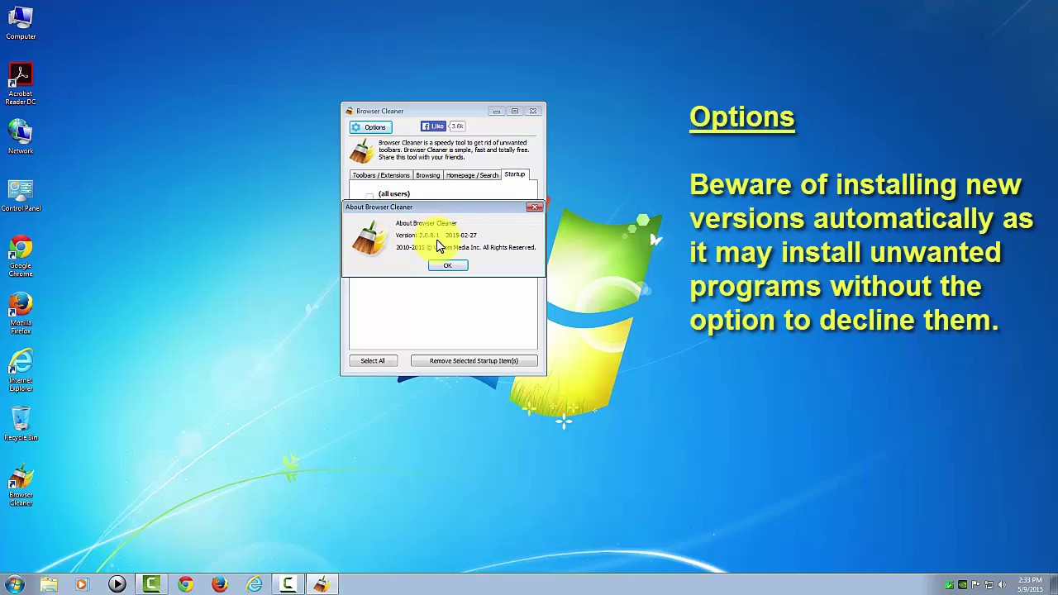
click(447, 266)
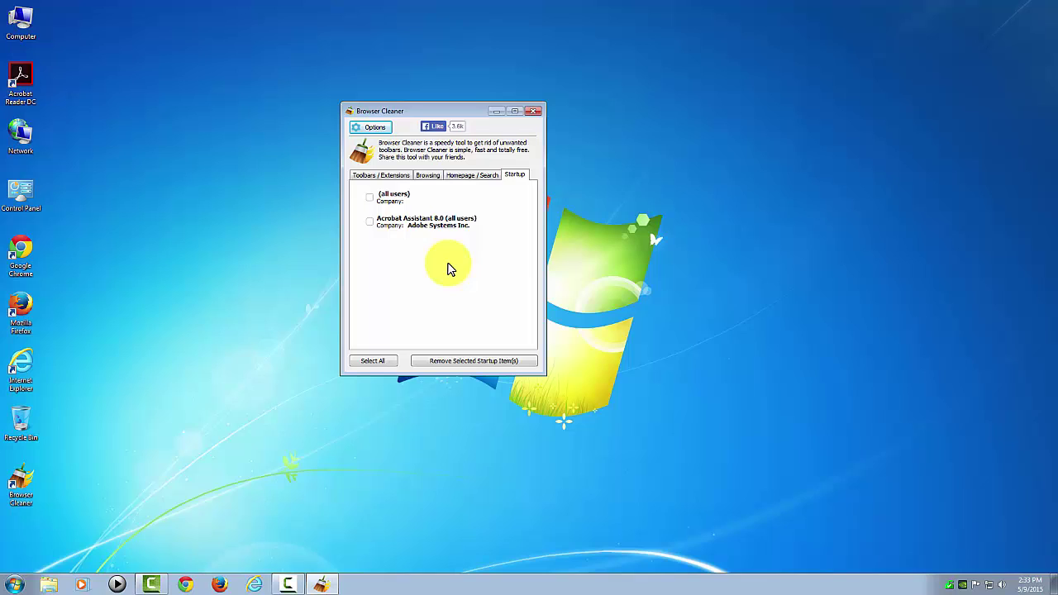
Close Browser Cleaner and bring up Internet Explorer maximized.
click(536, 112)
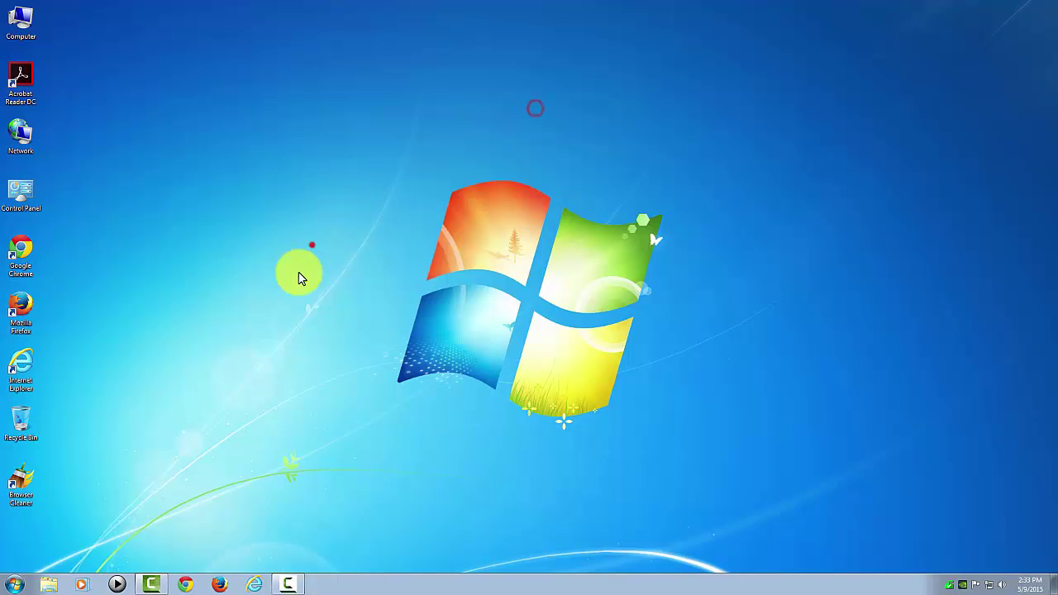
click(257, 585)
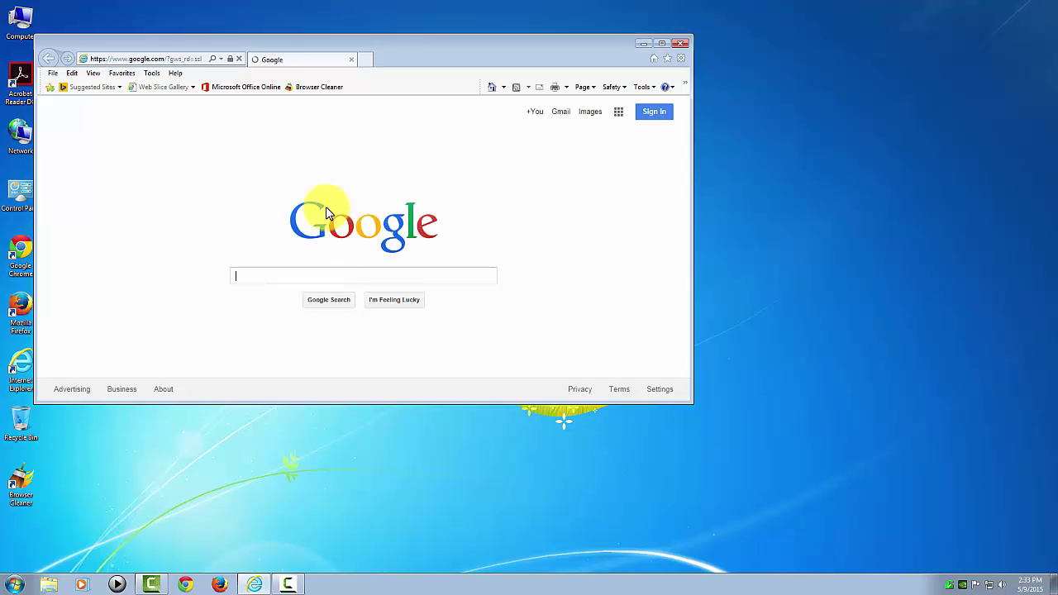
click(661, 46)
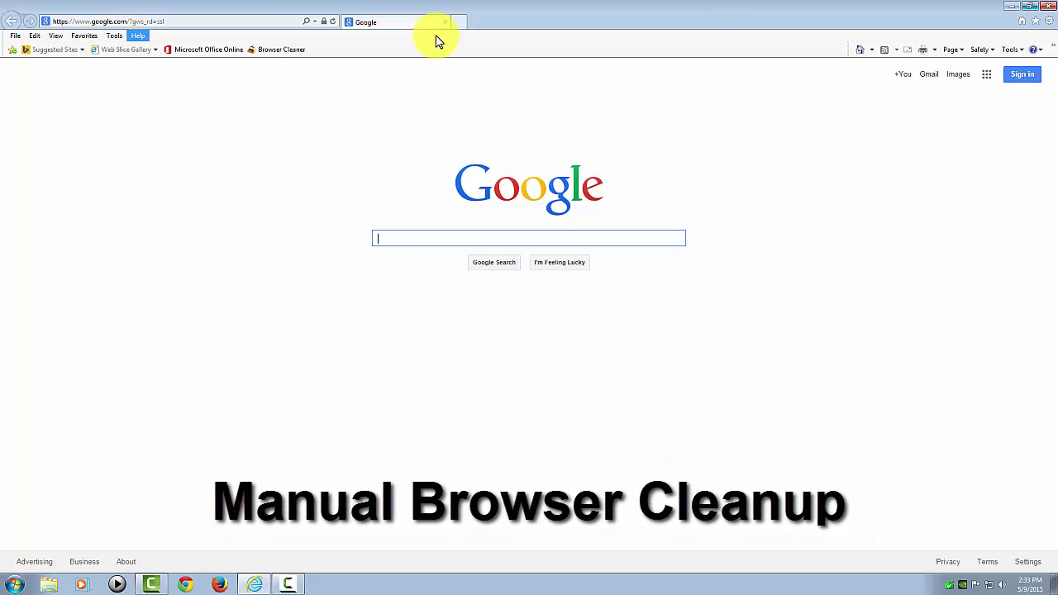
Review the search providers in Manage Add-ons from Internet Options, then close both dialogs.
click(1049, 20)
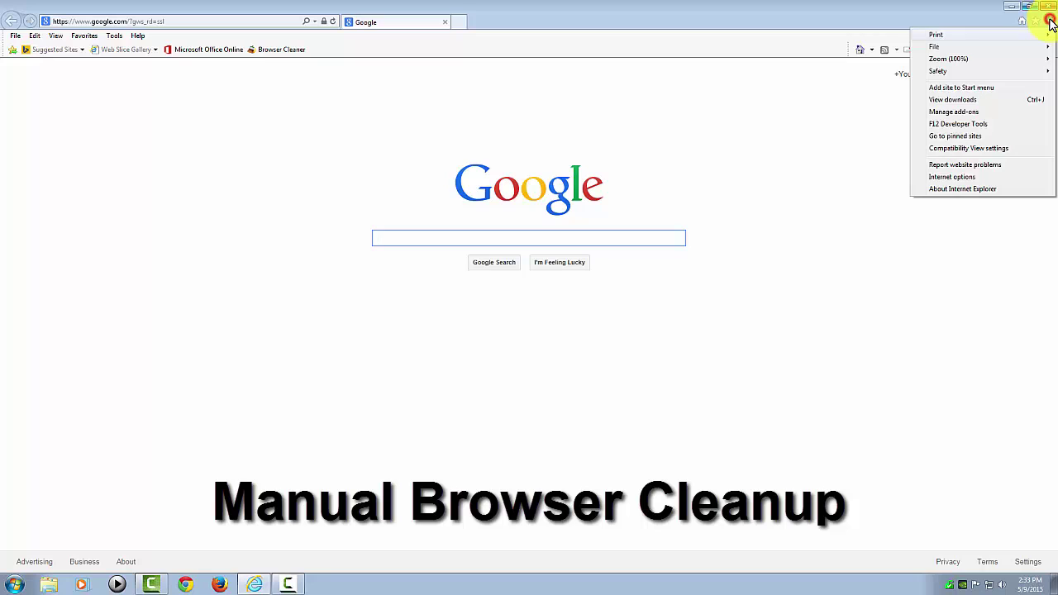
click(949, 177)
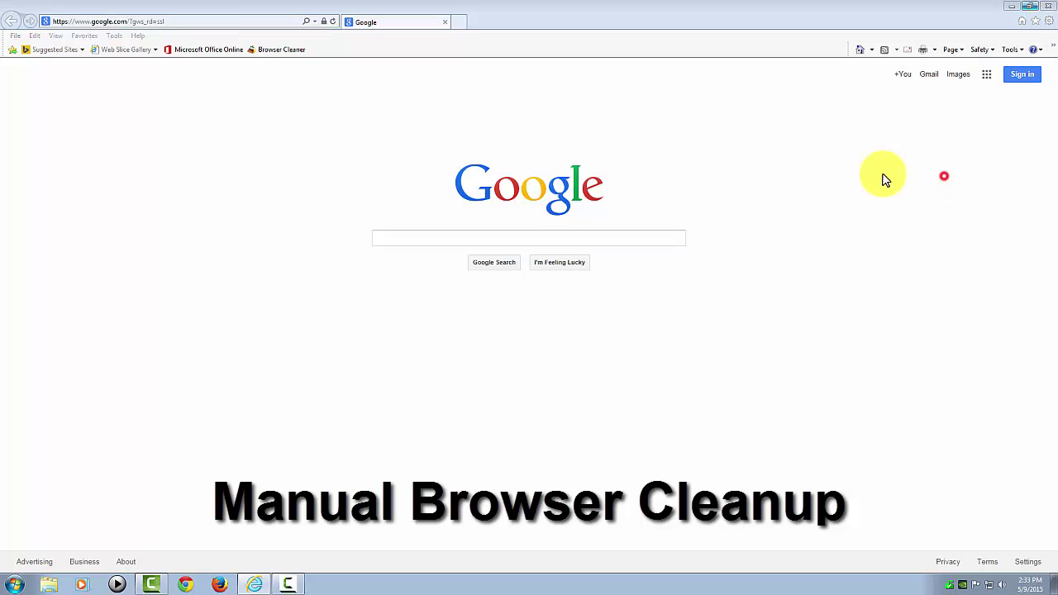
click(176, 31)
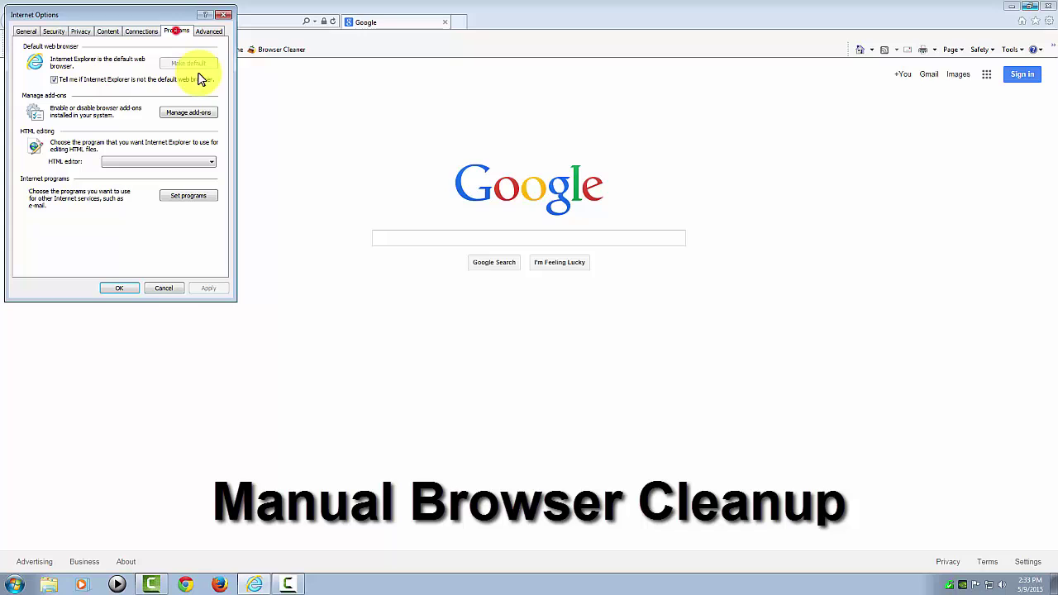
click(190, 113)
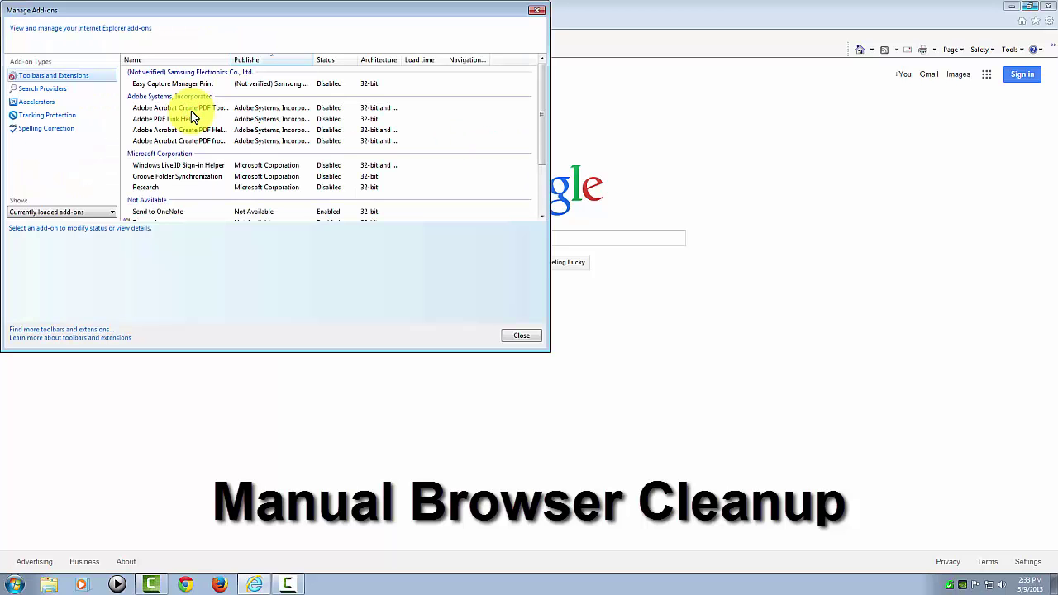
mouse_move(541, 79)
mouse_down()
mouse_move(534, 165)
mouse_move(548, 78)
mouse_up()
click(37, 89)
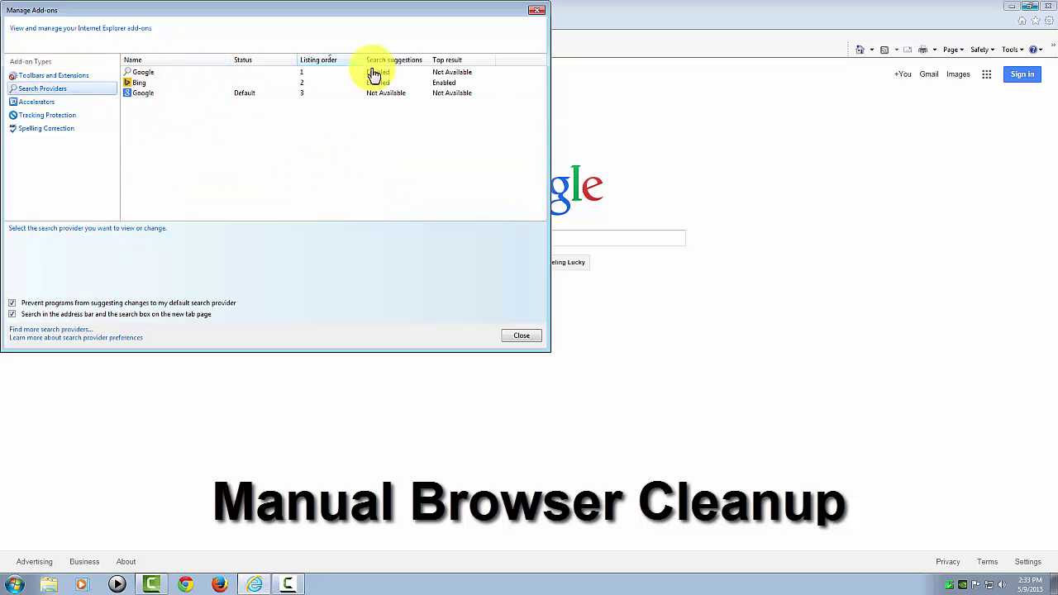
click(536, 13)
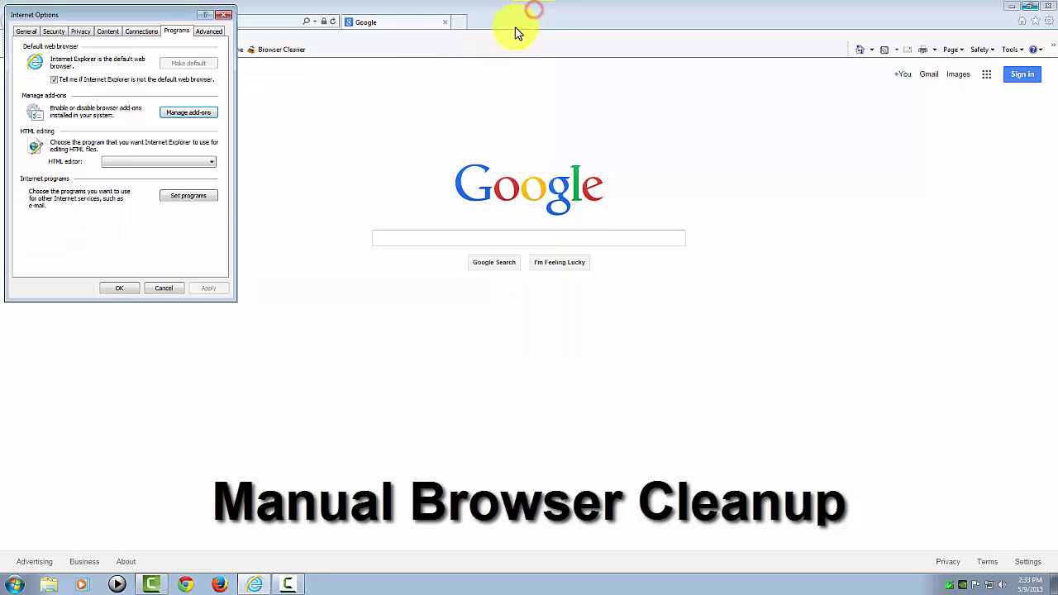
click(118, 289)
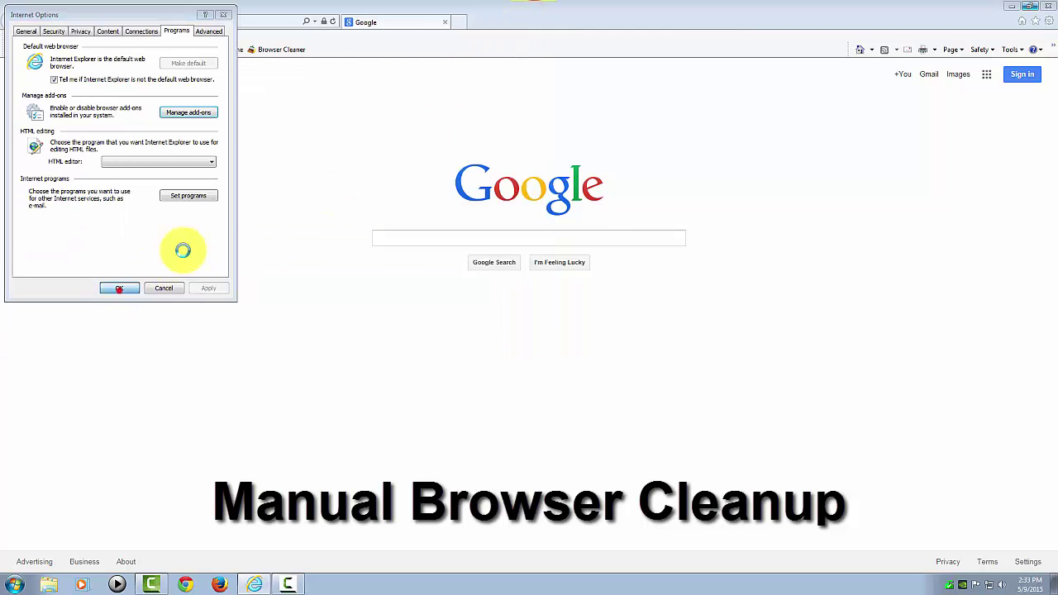
Close Internet Explorer and open Firefox's Add-ons manager.
click(1050, 10)
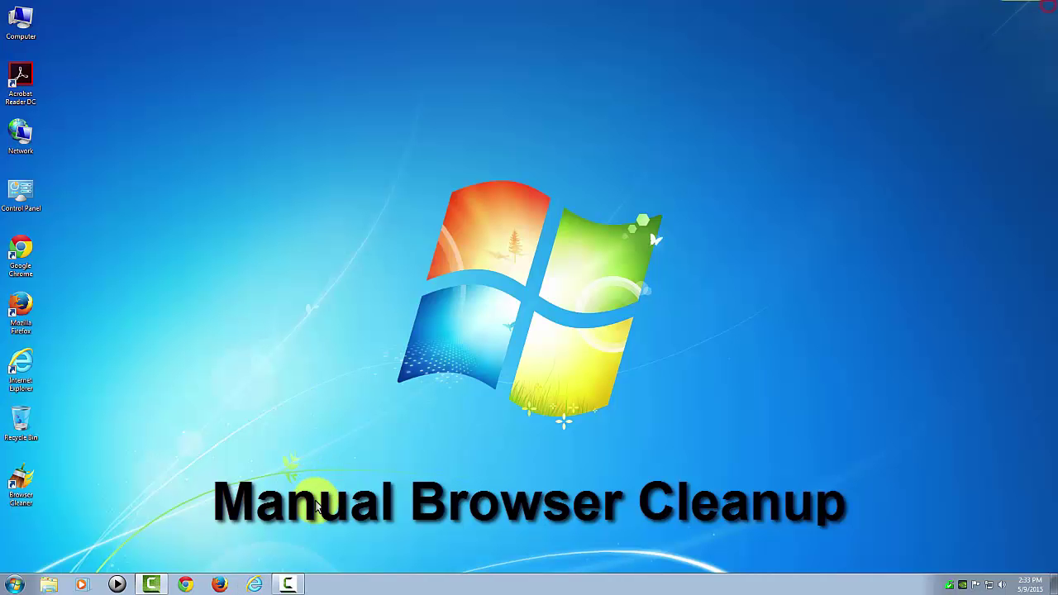
click(220, 584)
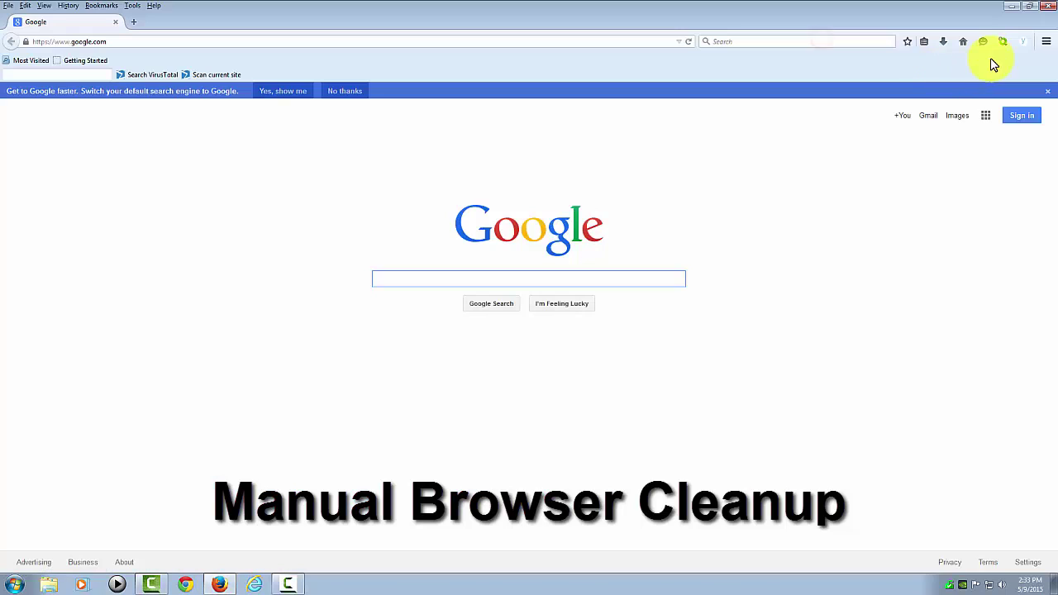
click(1046, 43)
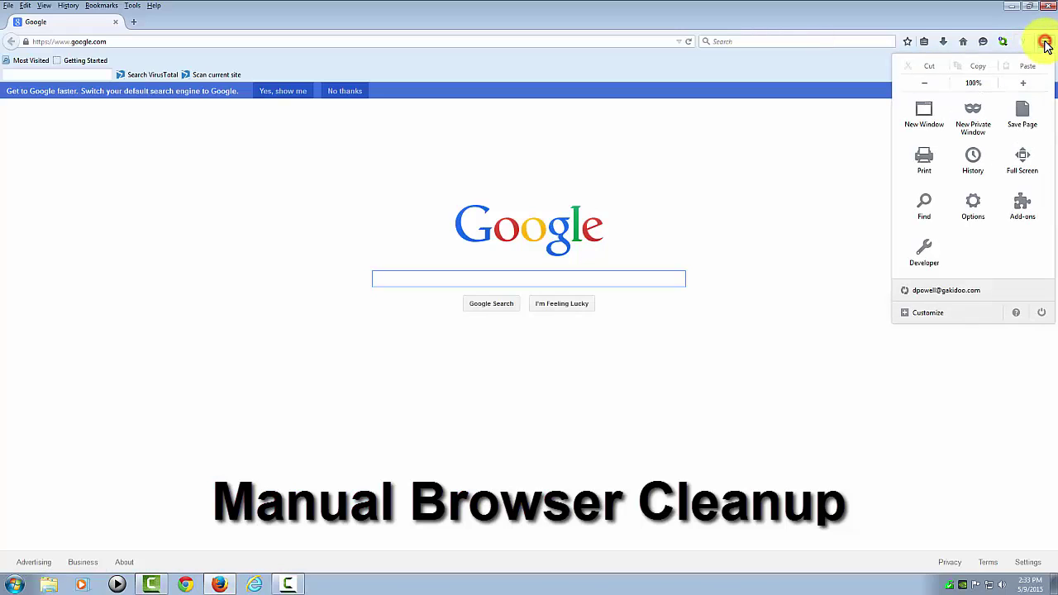
click(1022, 206)
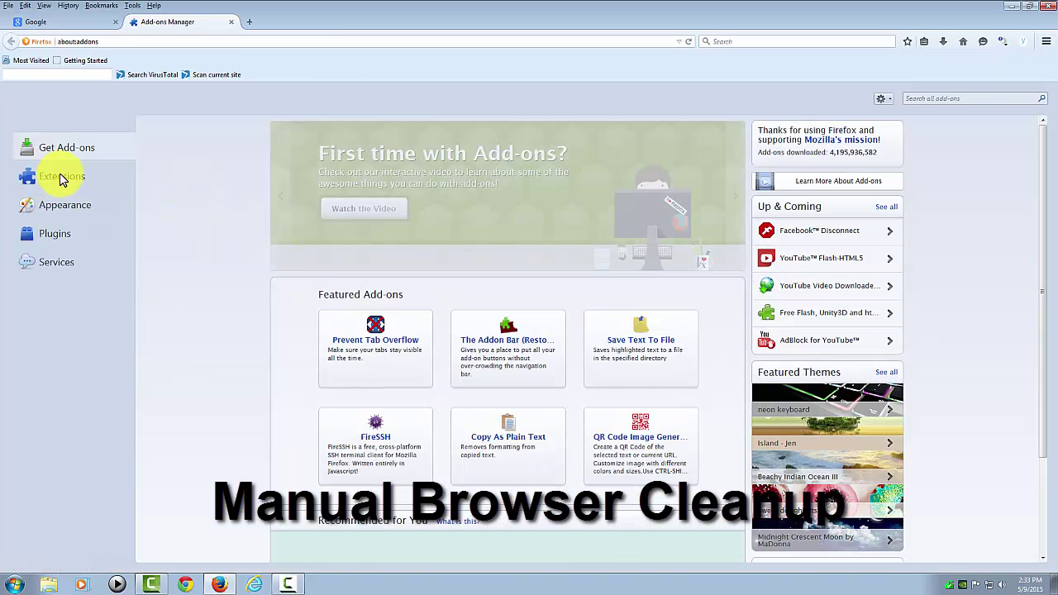
Review Firefox's installed extensions and plugins, then close Firefox.
click(61, 178)
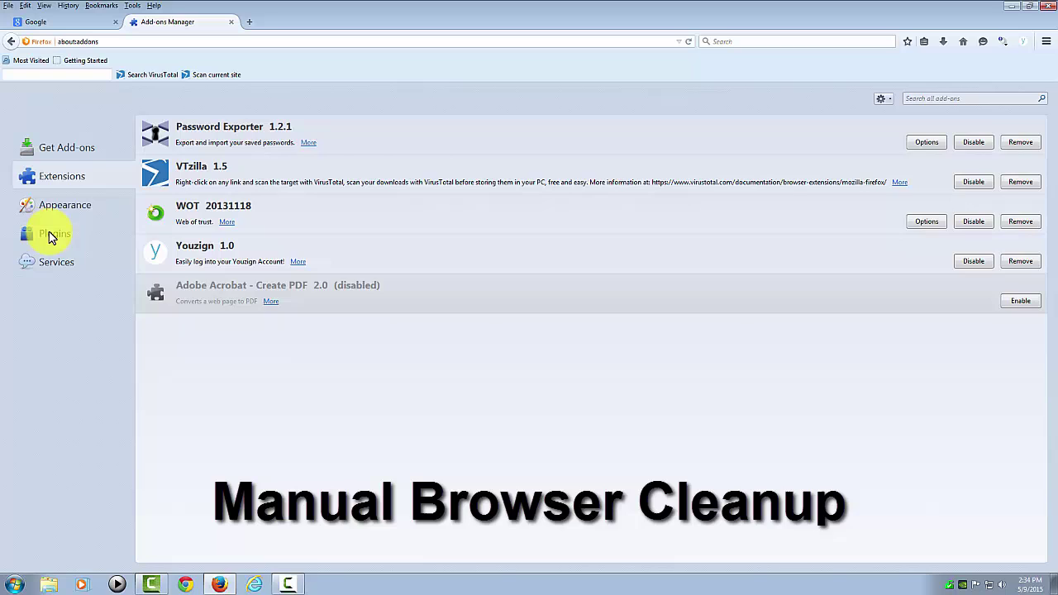
click(51, 235)
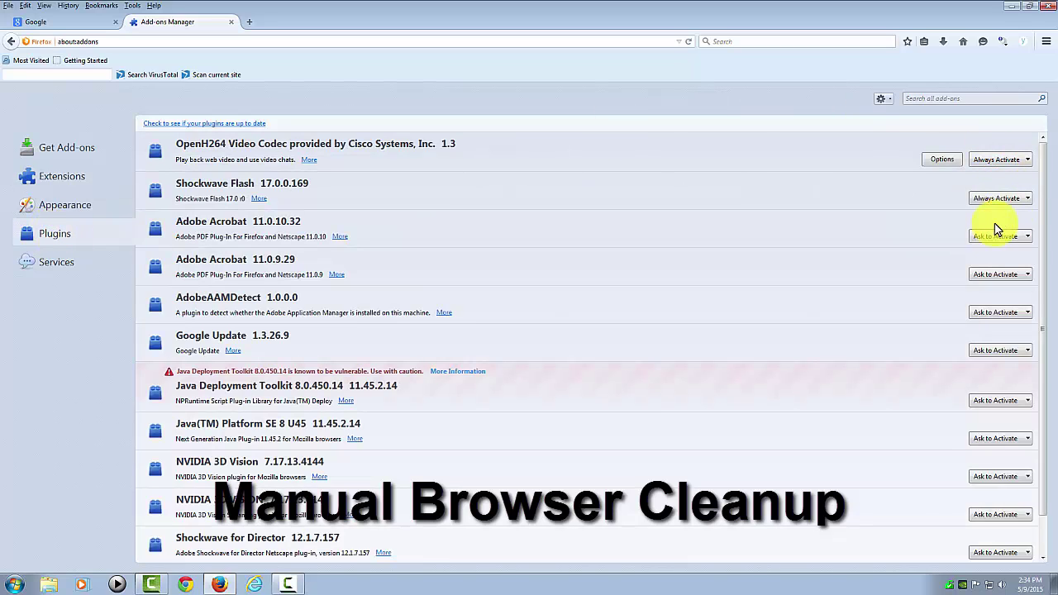
click(1048, 6)
Confirm closing Firefox's tabs and view Chrome's installed extensions in Settings.
click(506, 313)
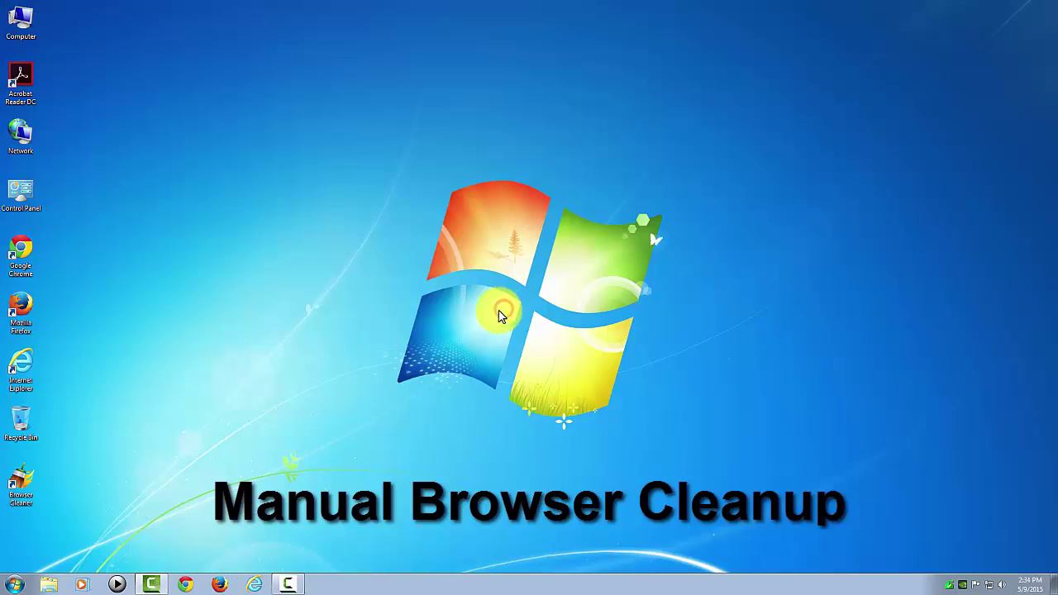
click(185, 584)
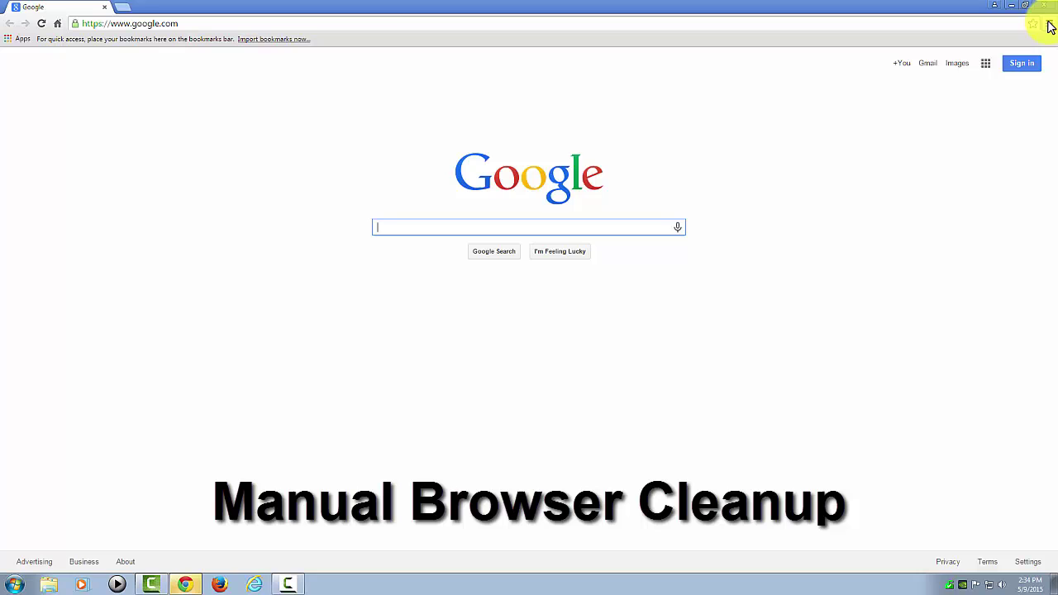
click(1048, 23)
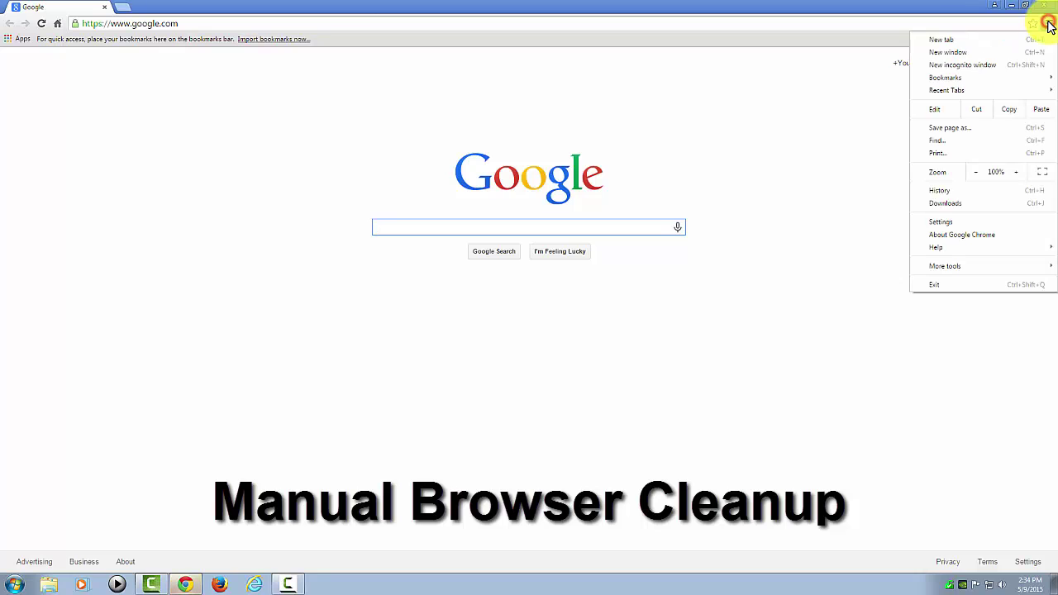
click(953, 221)
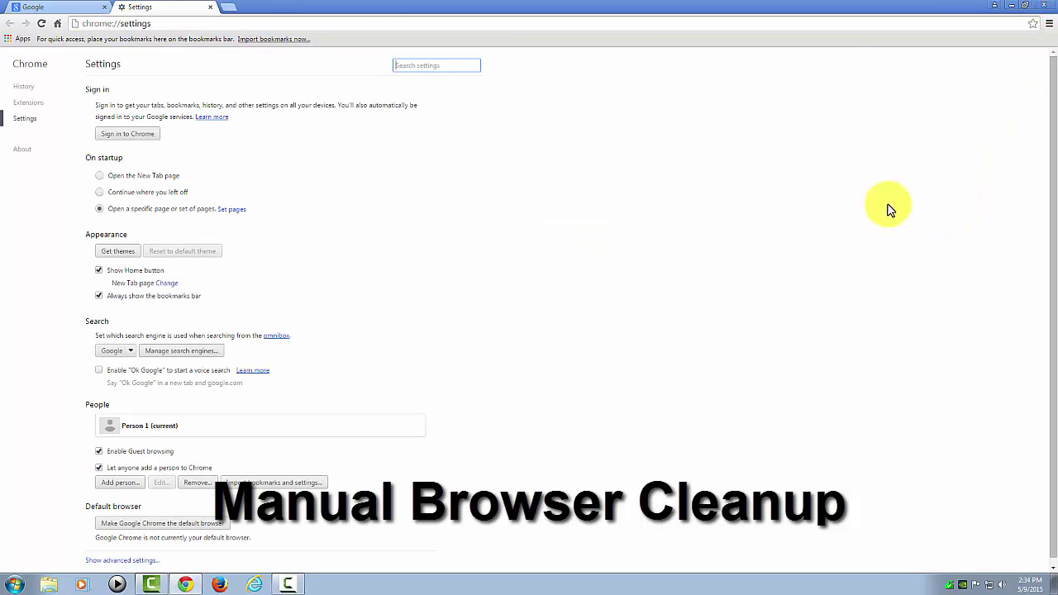
click(29, 107)
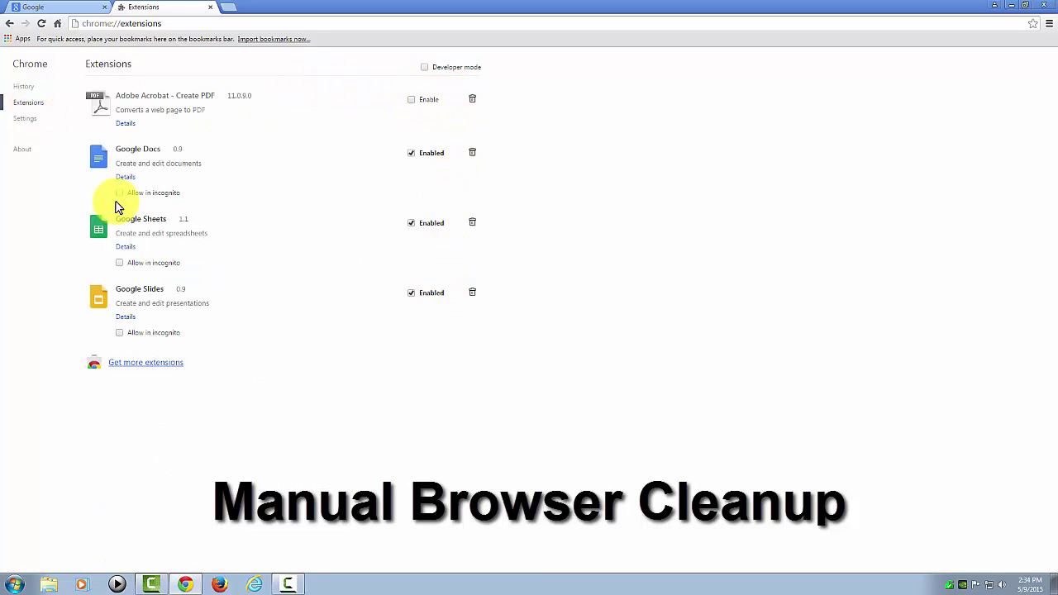
Check Chrome's search engines and google.com startup pages, leaving them unchanged.
click(26, 122)
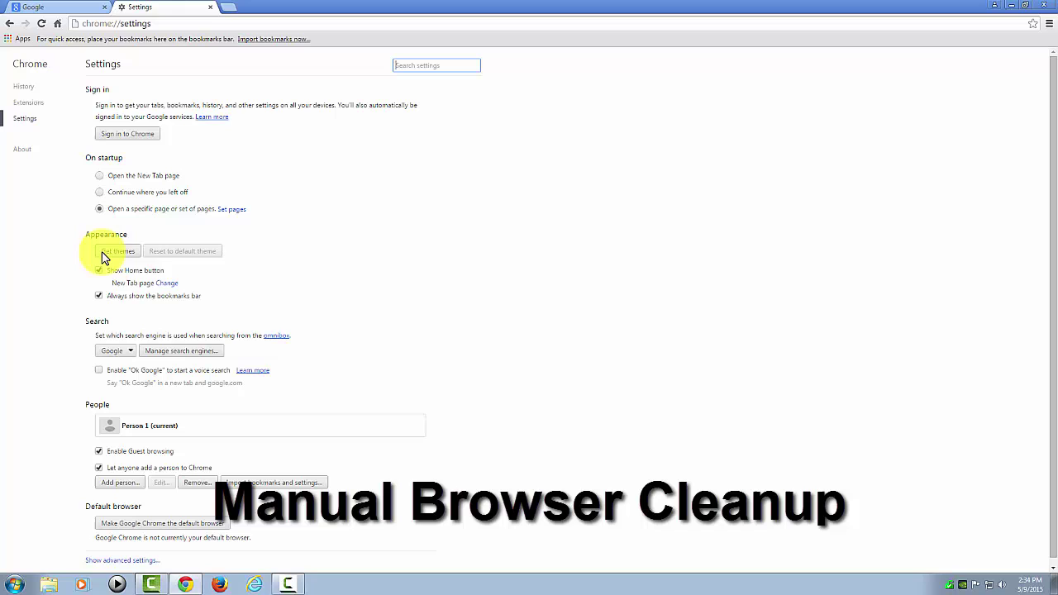
click(181, 356)
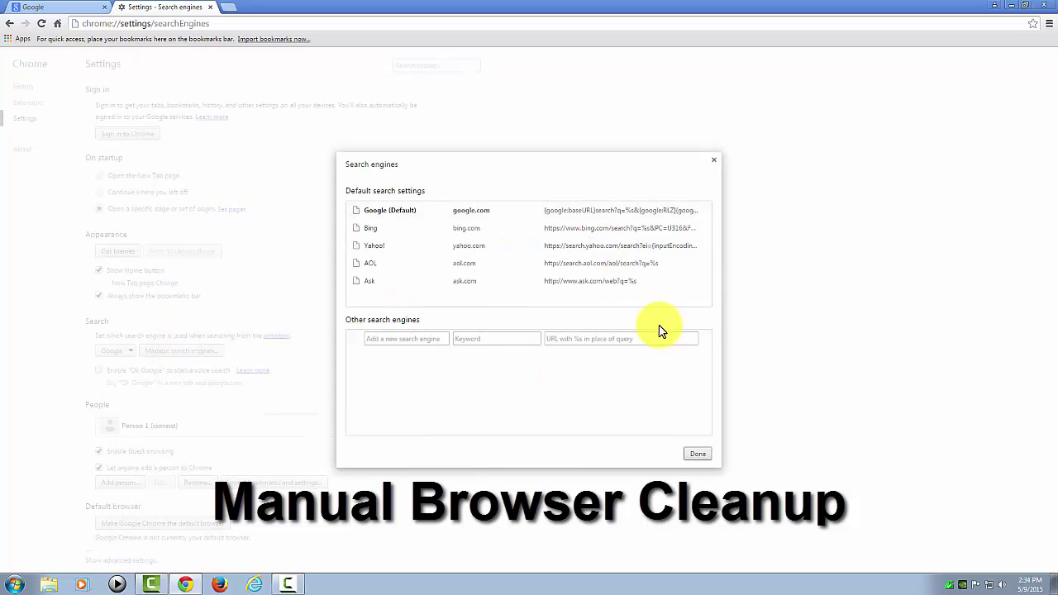
click(699, 458)
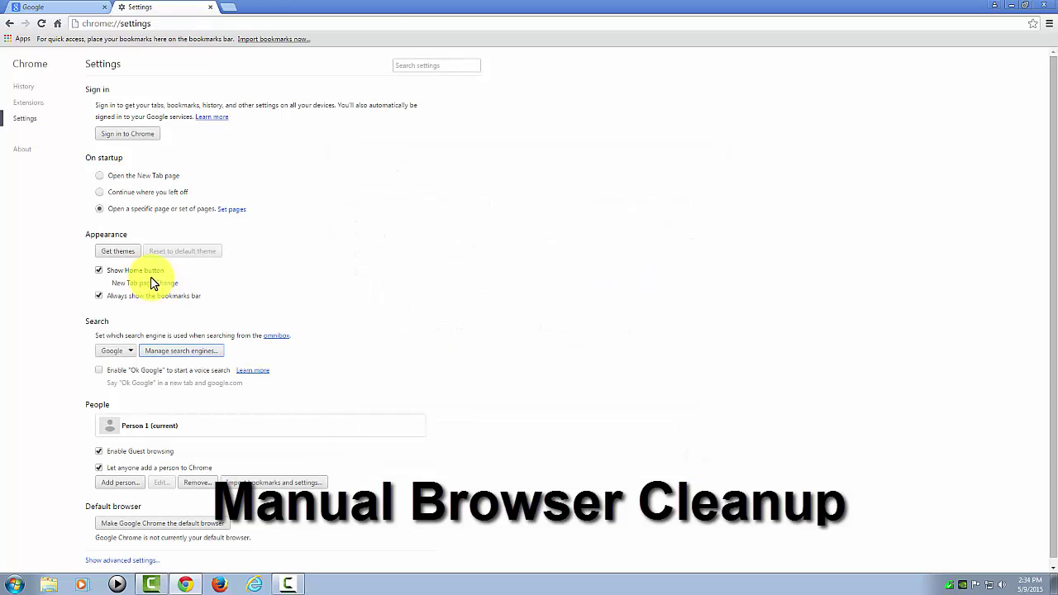
click(232, 210)
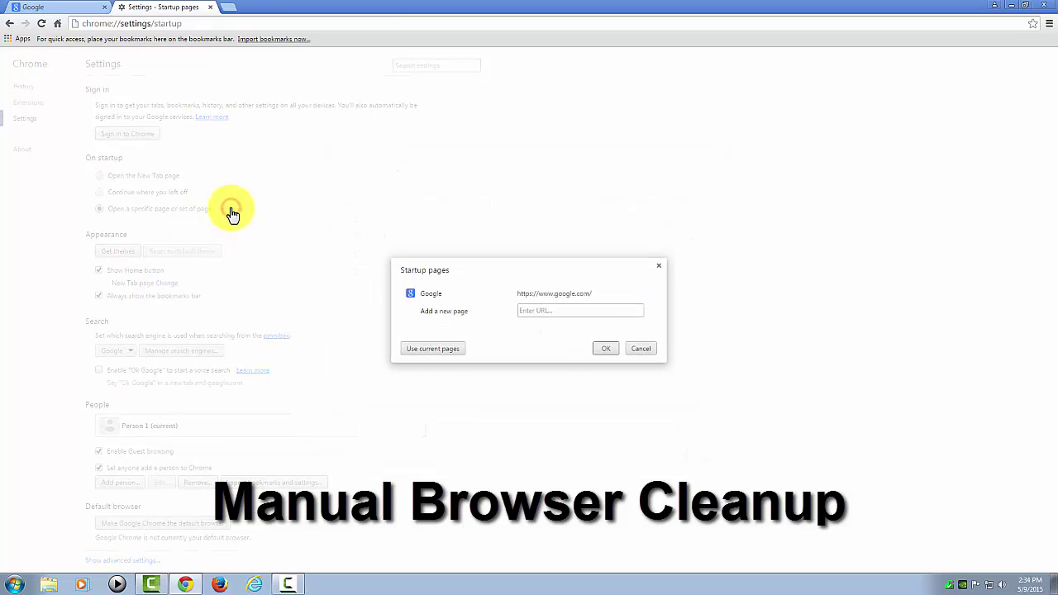
click(641, 348)
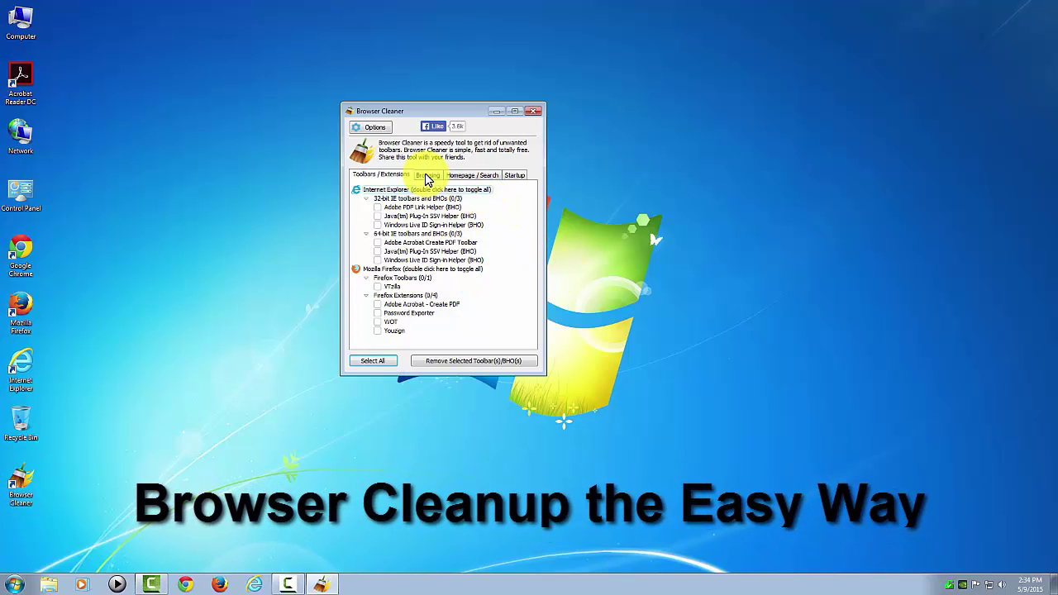
Look through the Browsing, Homepage / Search, Startup and Toolbars / Extensions tabs, then close Browser Cleaner.
click(427, 175)
click(467, 175)
click(514, 175)
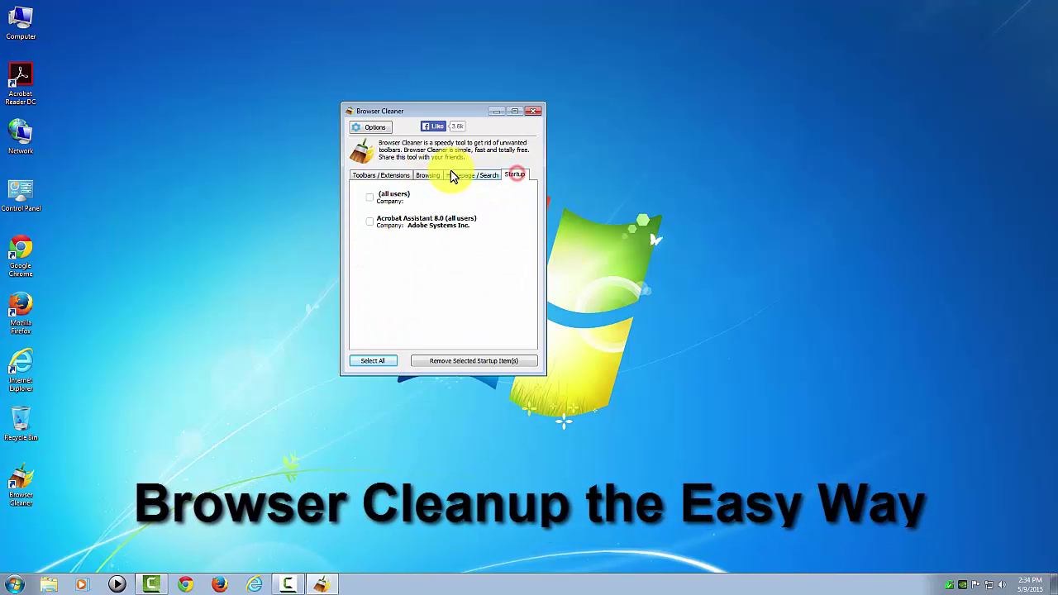
click(467, 175)
click(425, 176)
click(391, 175)
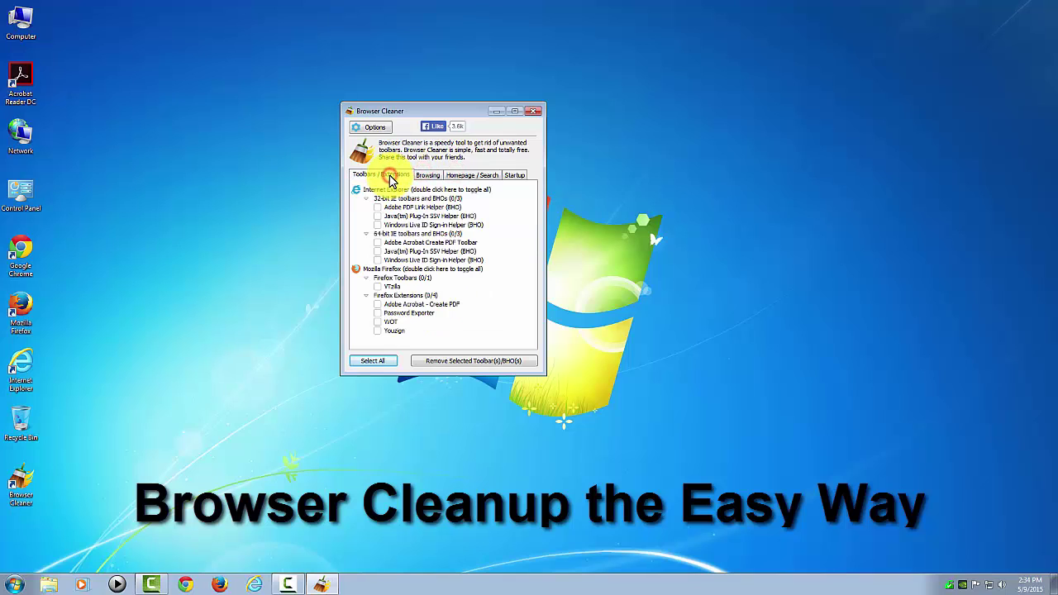
click(534, 113)
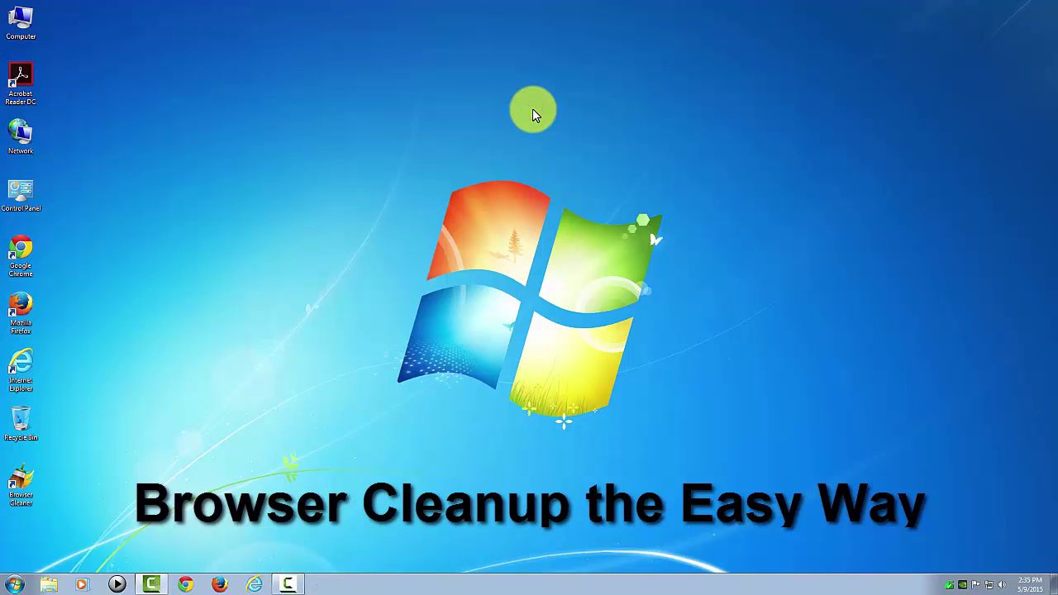